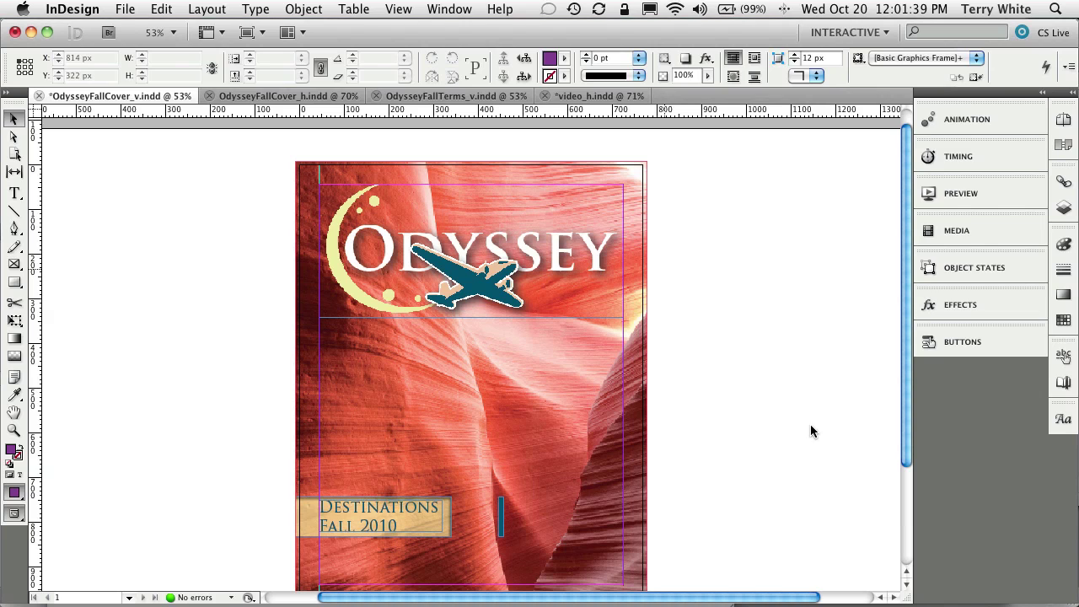
Step: Try new-document settings: Web intent, 1024 x 768 page size, portrait orientation
drag(907, 379, 907, 402)
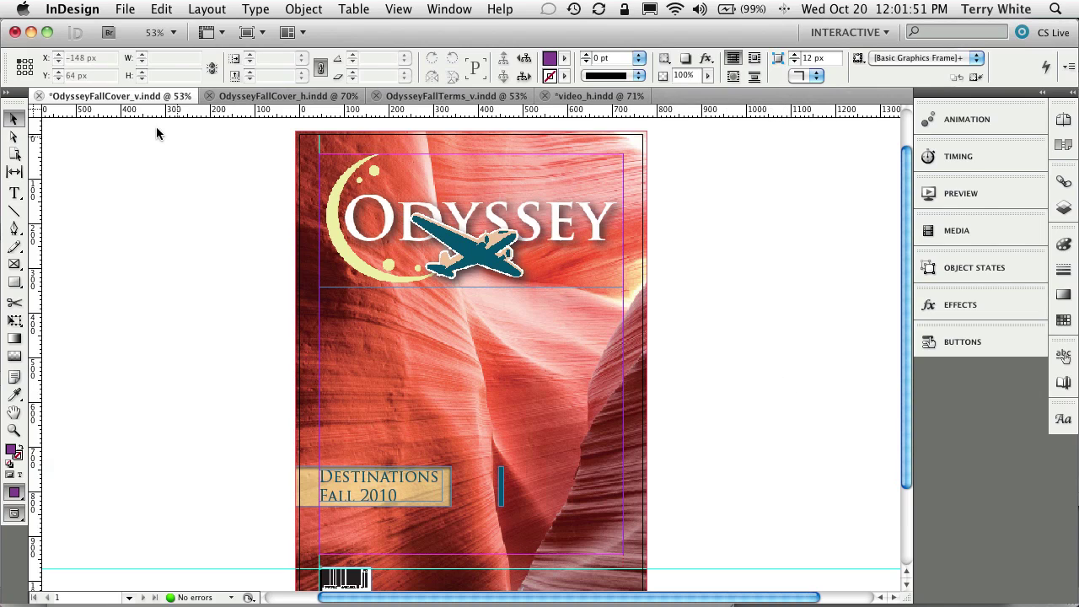
click(130, 10)
mouse_move(131, 30)
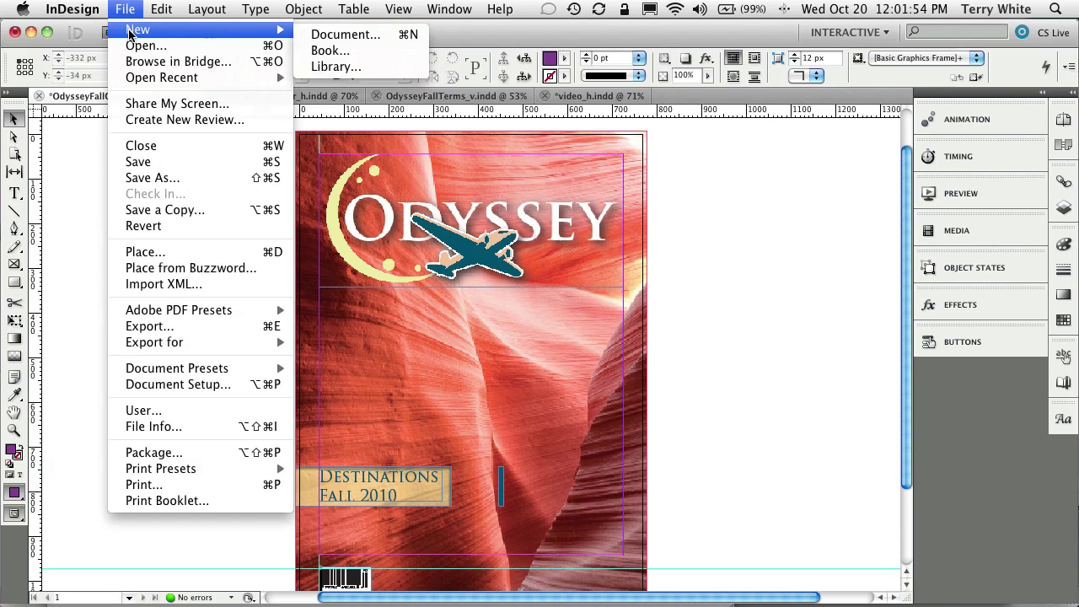
click(317, 38)
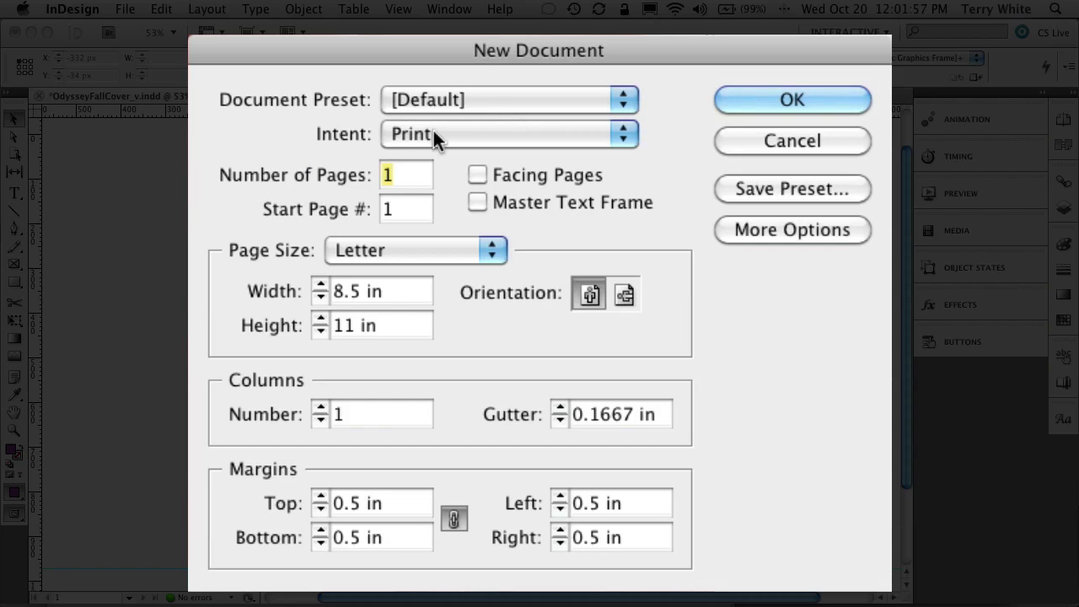
click(431, 136)
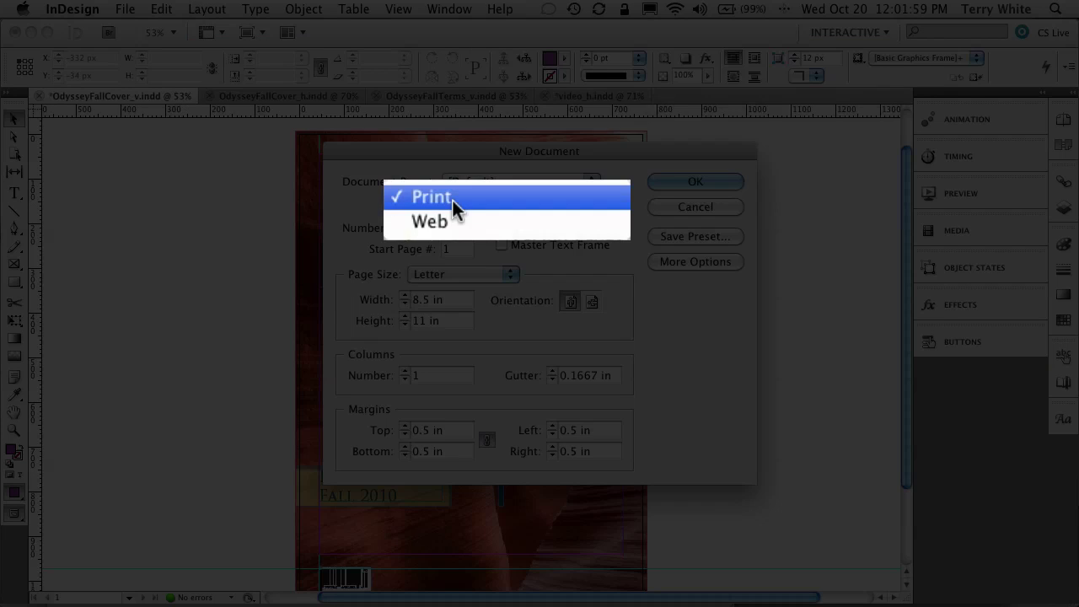
click(462, 225)
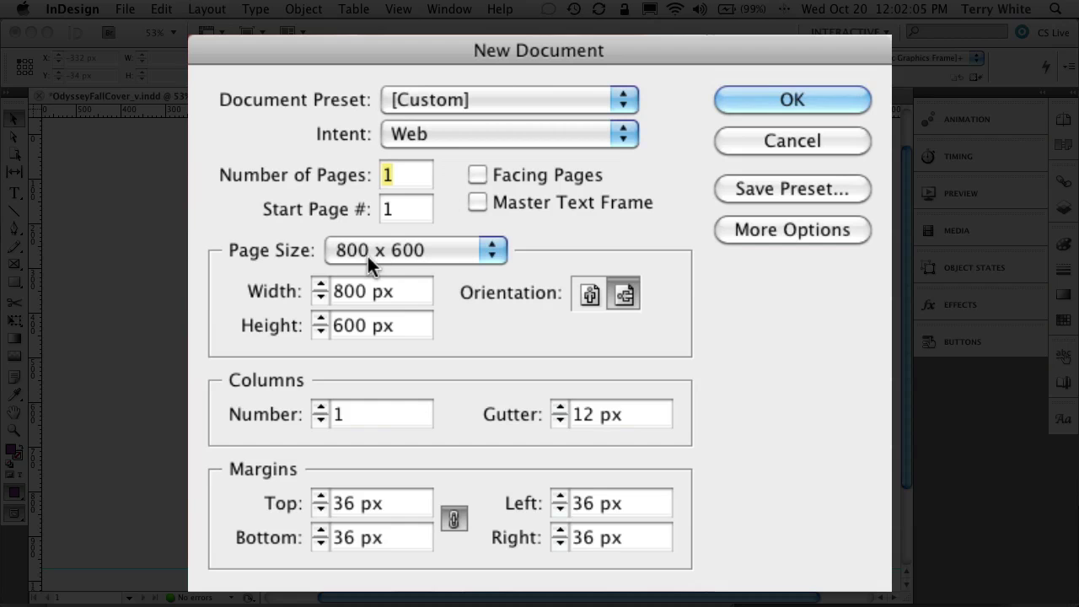
click(447, 255)
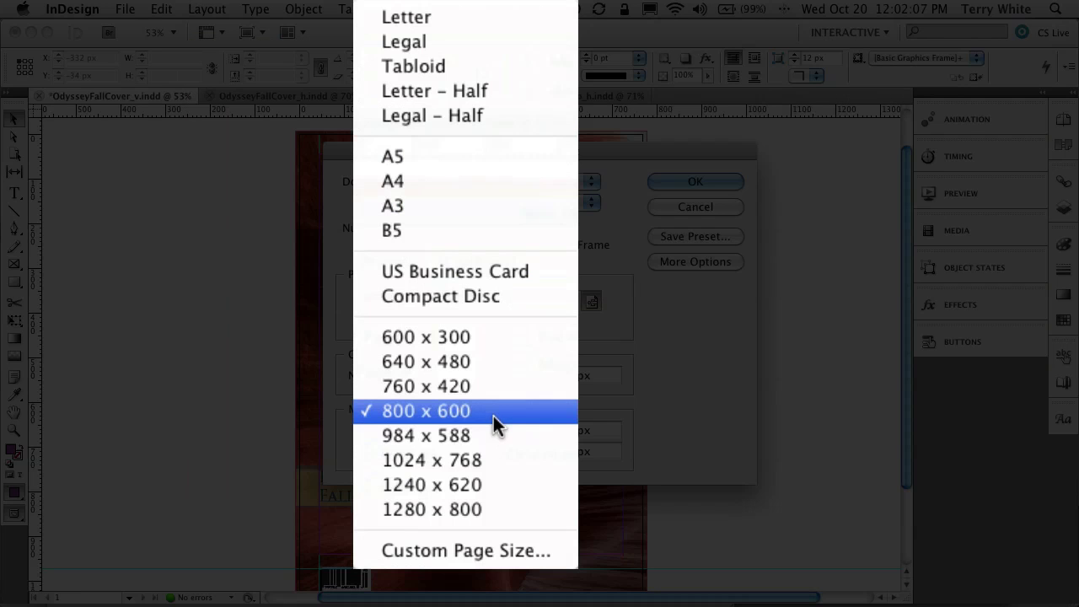
click(495, 460)
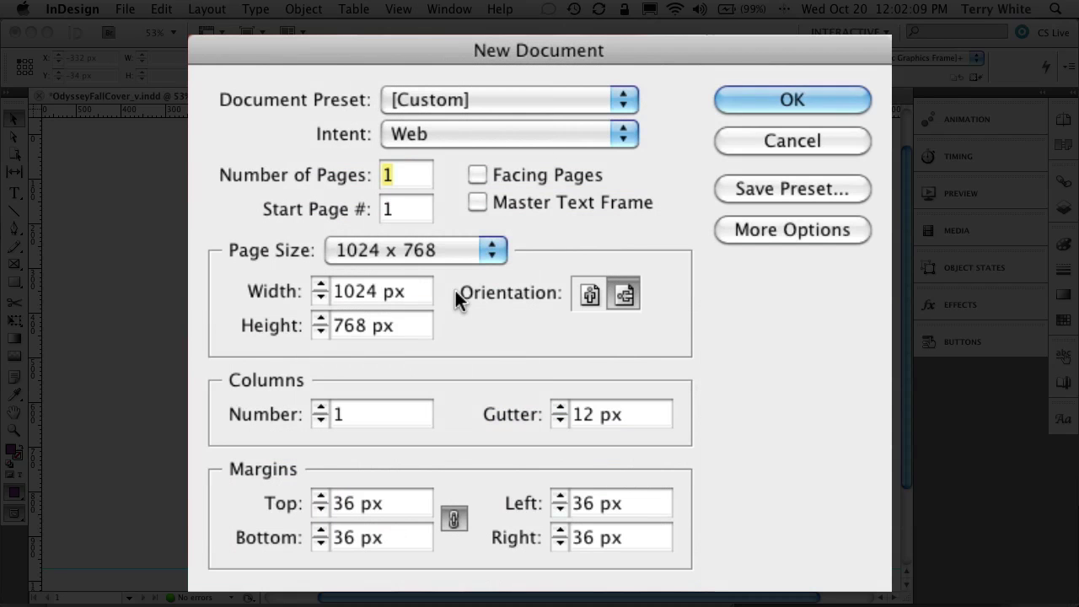
click(591, 299)
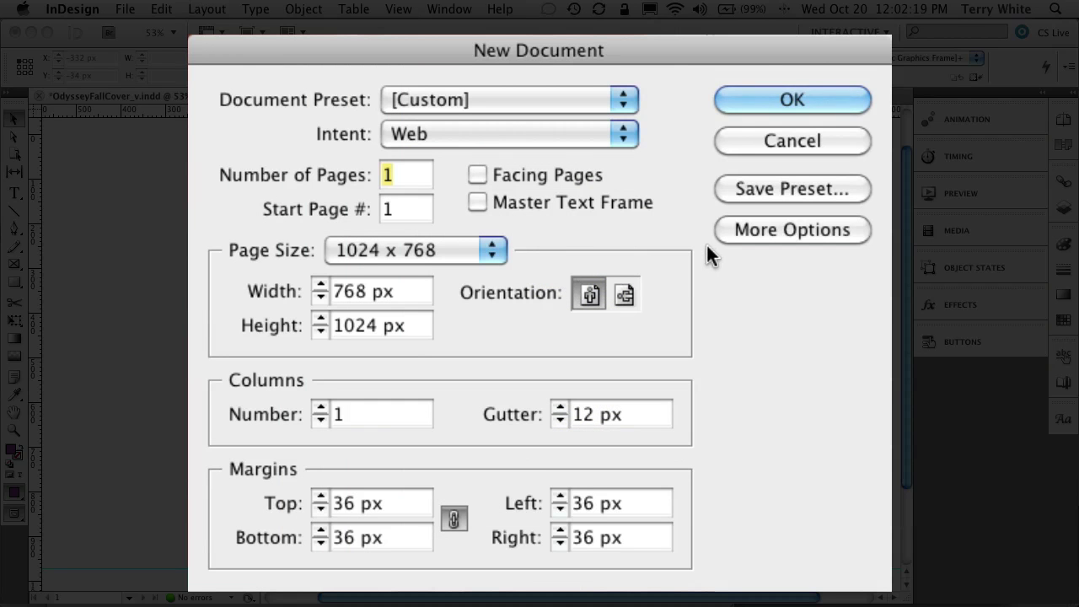
Step: Try the iPad Tall and iPad Wide presets, then cancel without creating a document
click(495, 167)
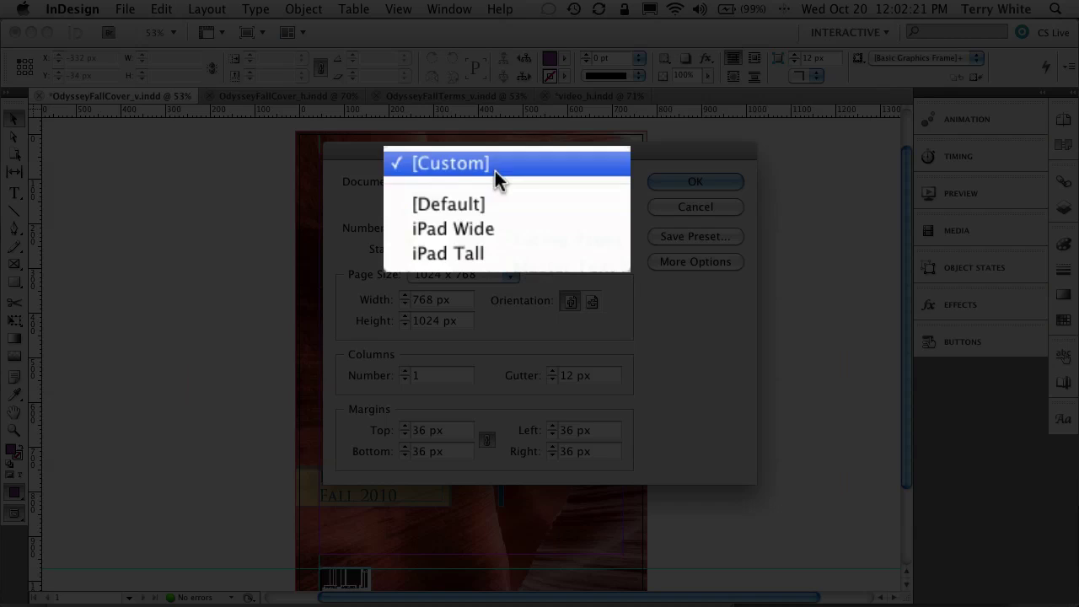
click(506, 262)
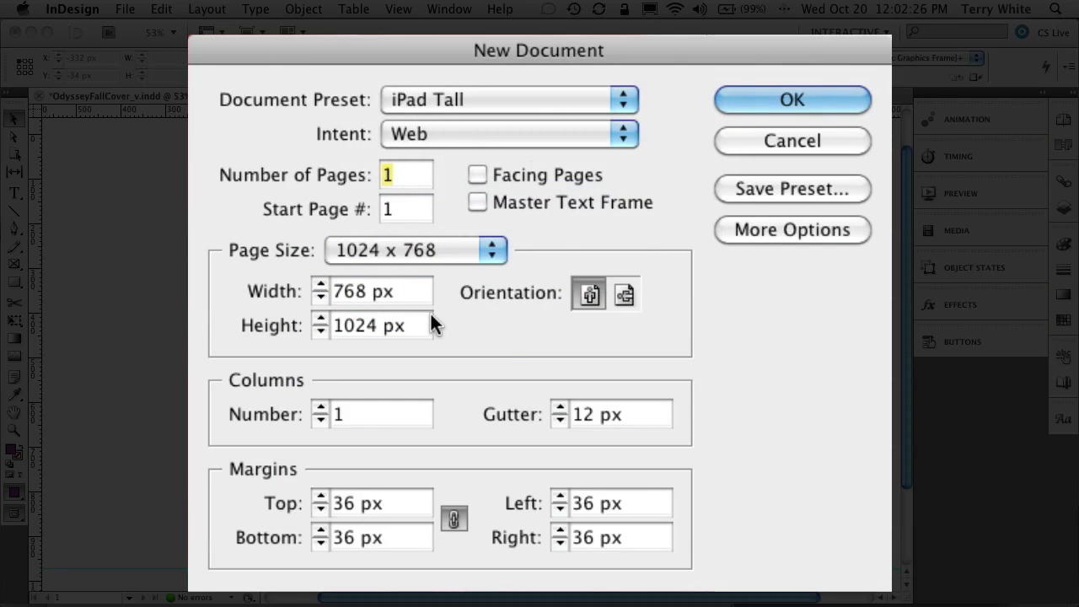
click(466, 95)
click(484, 173)
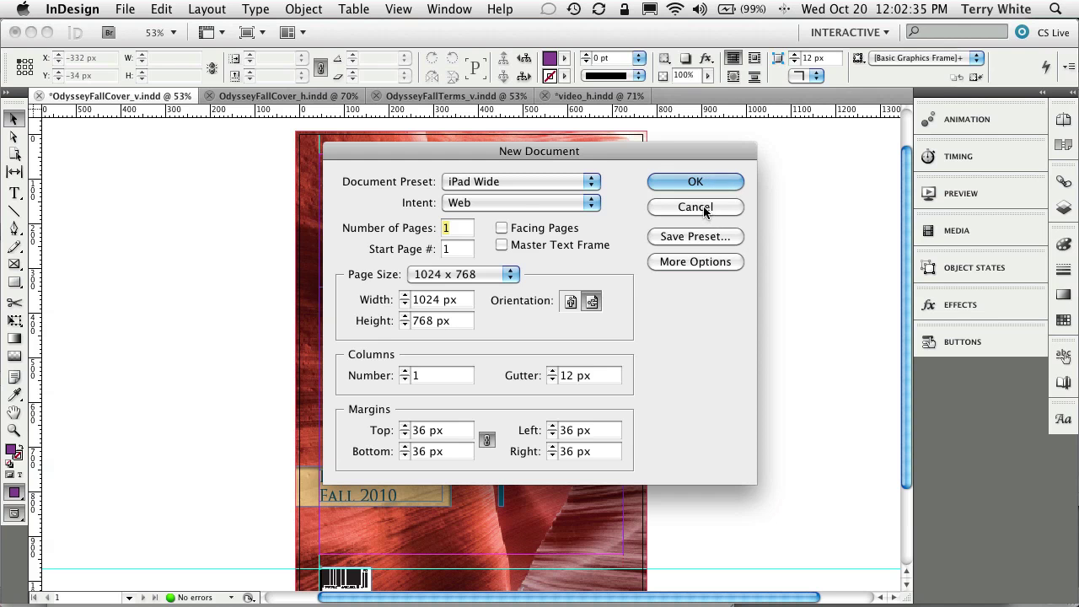
click(705, 209)
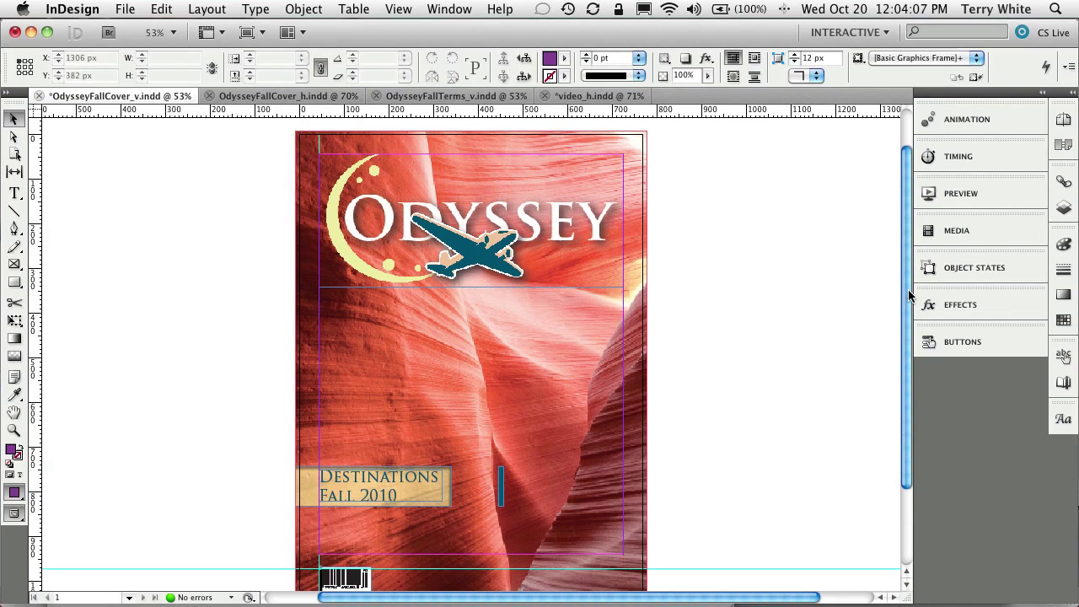
Step: Inspect the Layout Adjustment settings and close them unchanged
drag(909, 289, 908, 302)
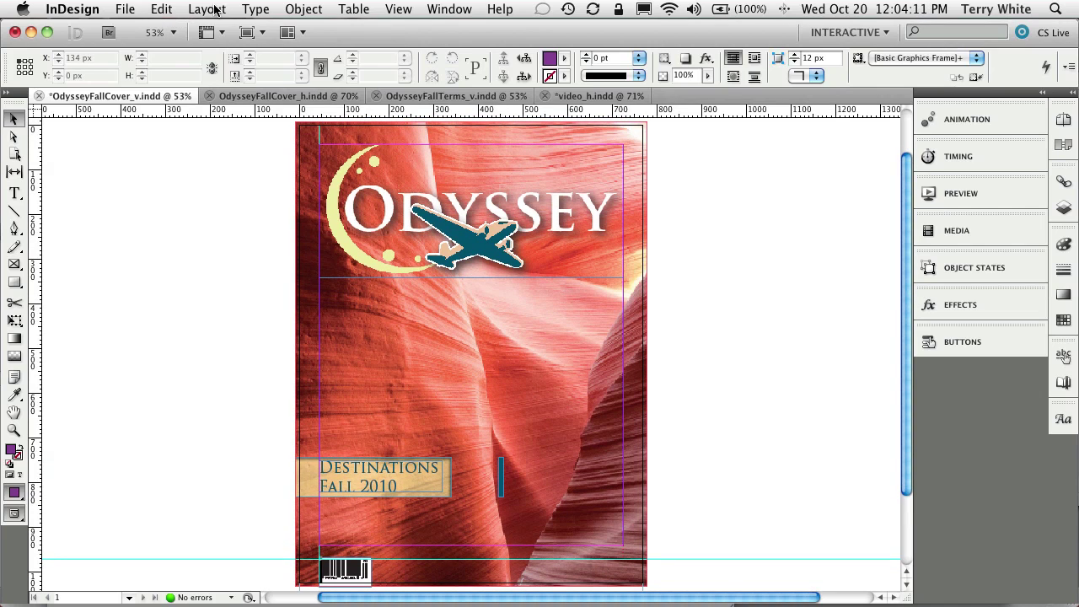
click(206, 9)
click(352, 190)
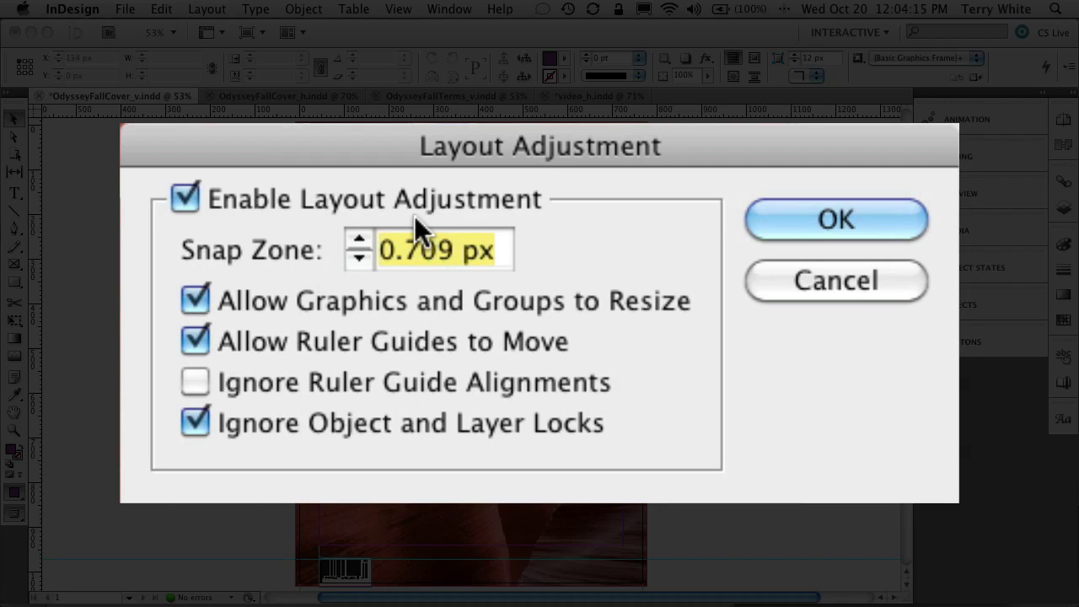
key(alt)
click(785, 270)
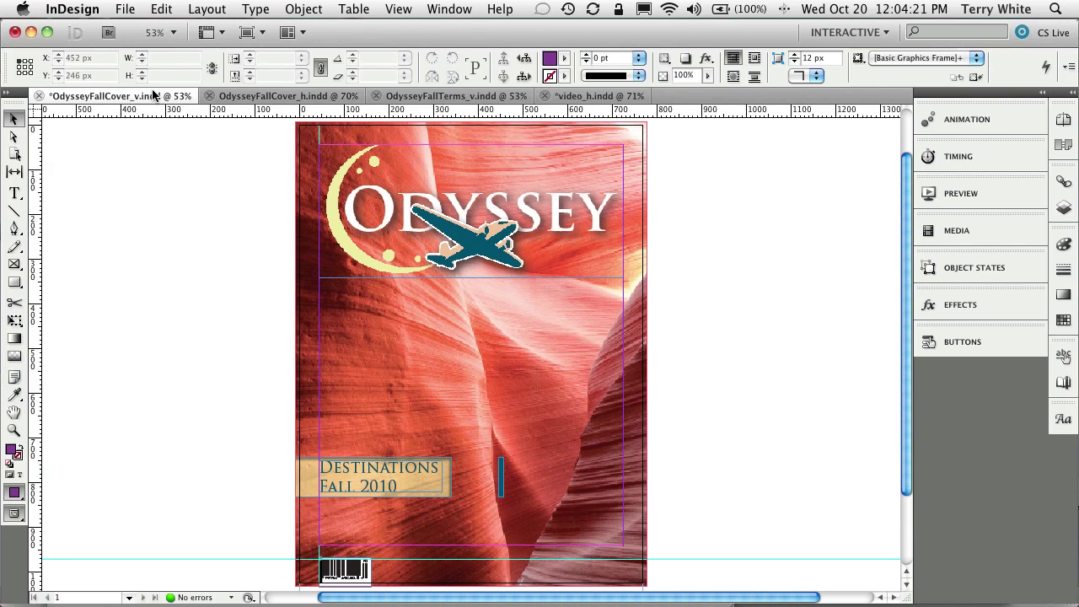
Step: Switch the cover page to landscape orientation in Document Setup, giving 1024 x 768 px
click(125, 9)
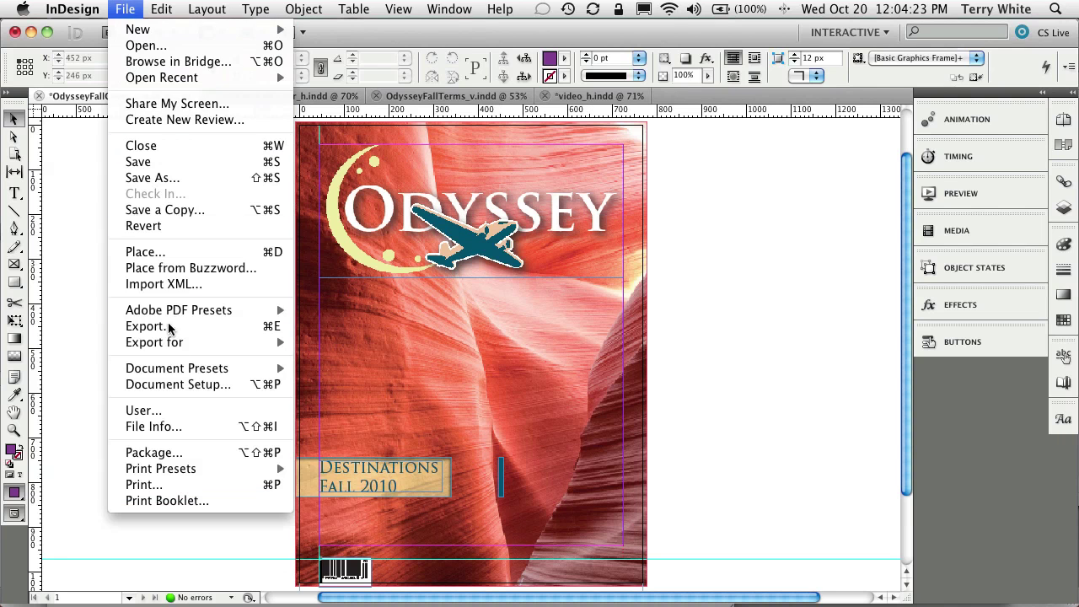
mouse_move(193, 354)
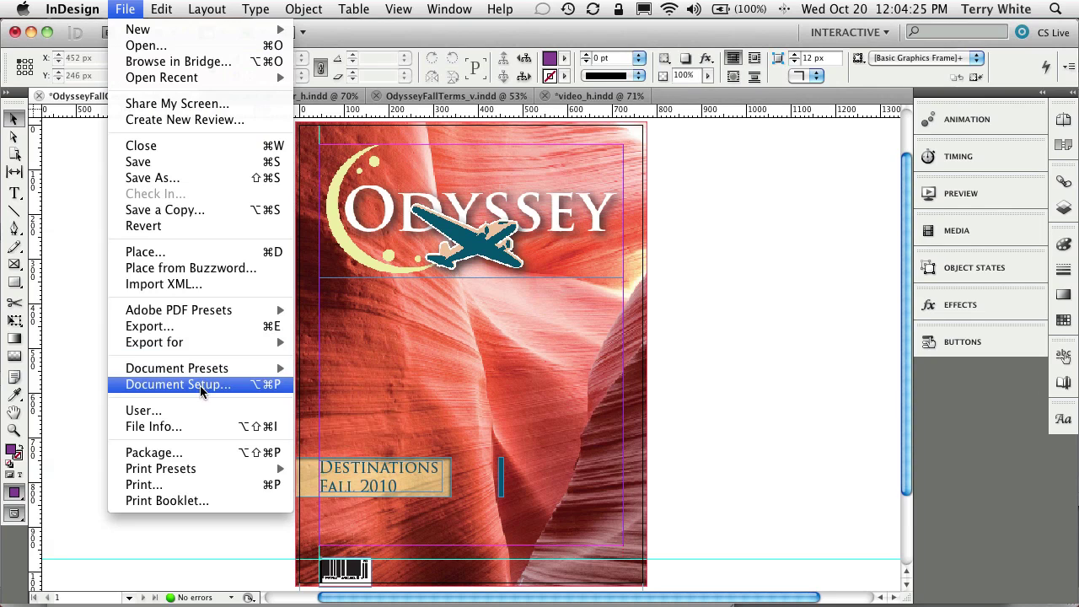
click(201, 385)
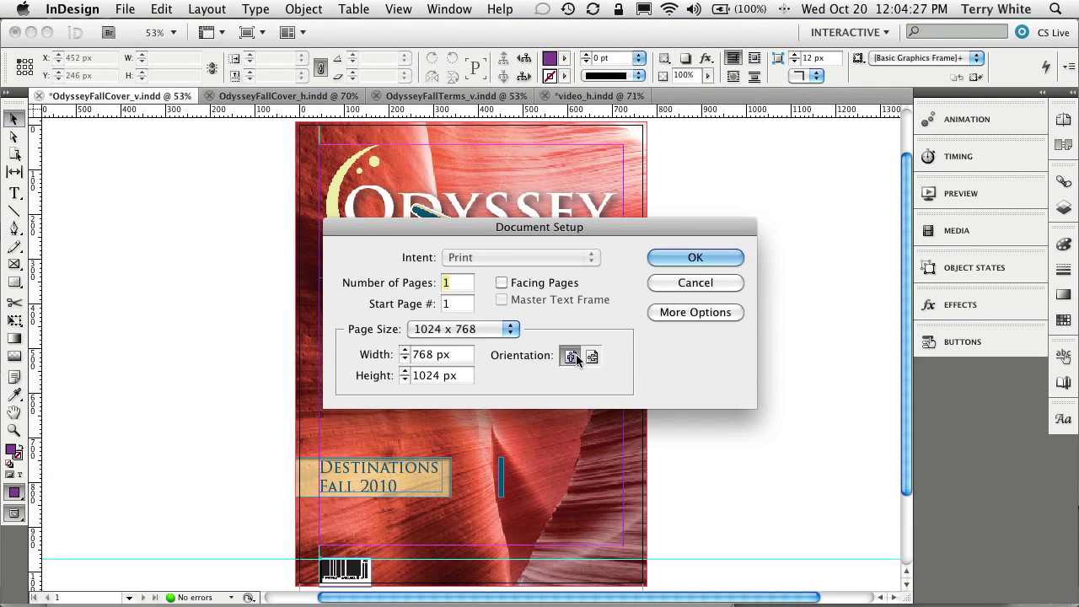
click(592, 357)
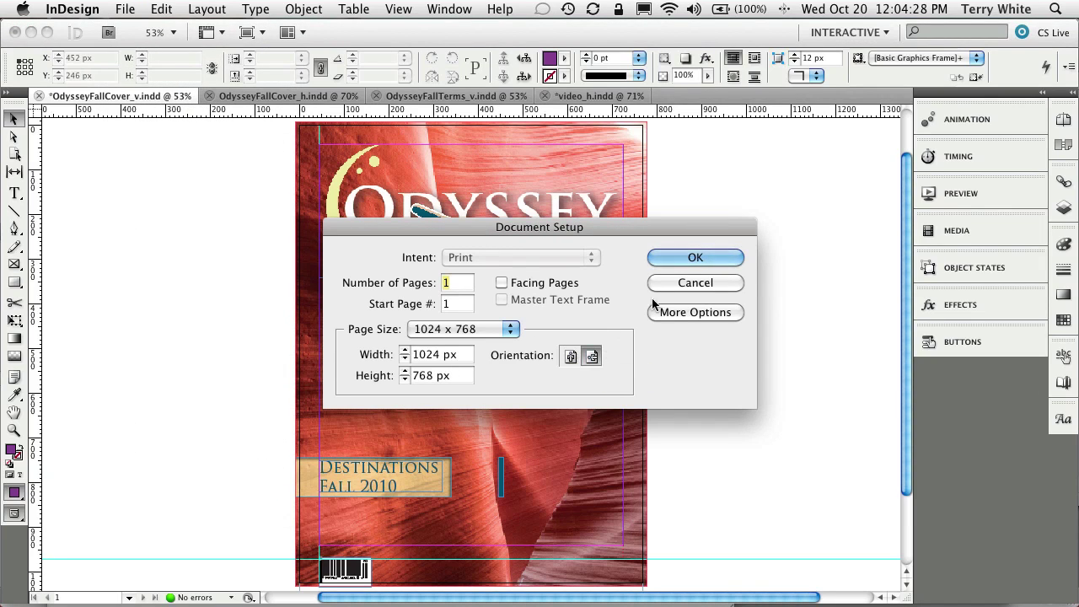
click(693, 260)
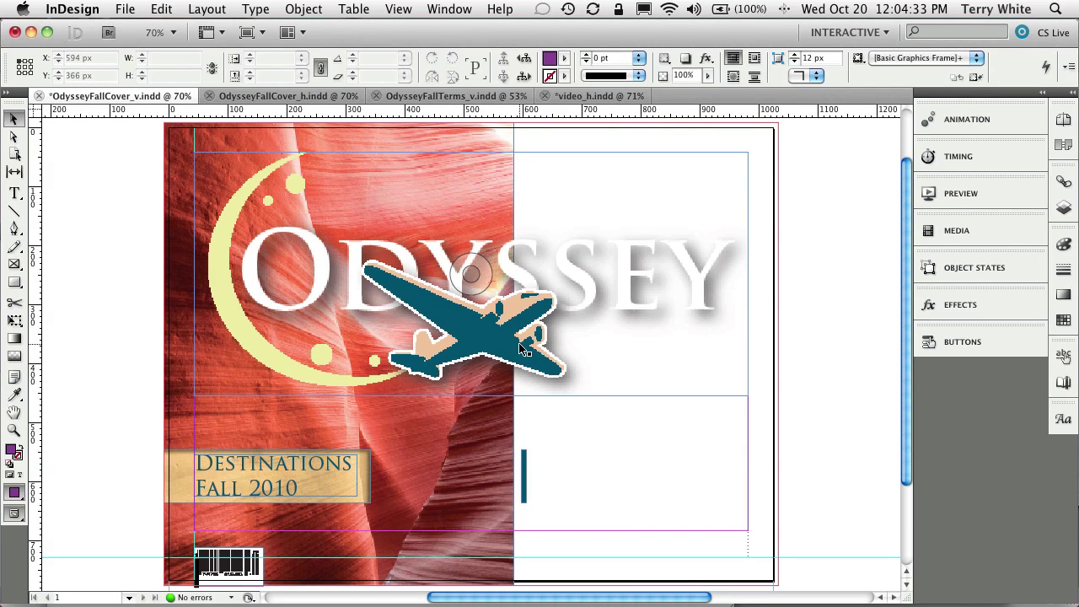
Step: Widen the canyon photo frame to the page's right edge and fill it proportionally
click(508, 515)
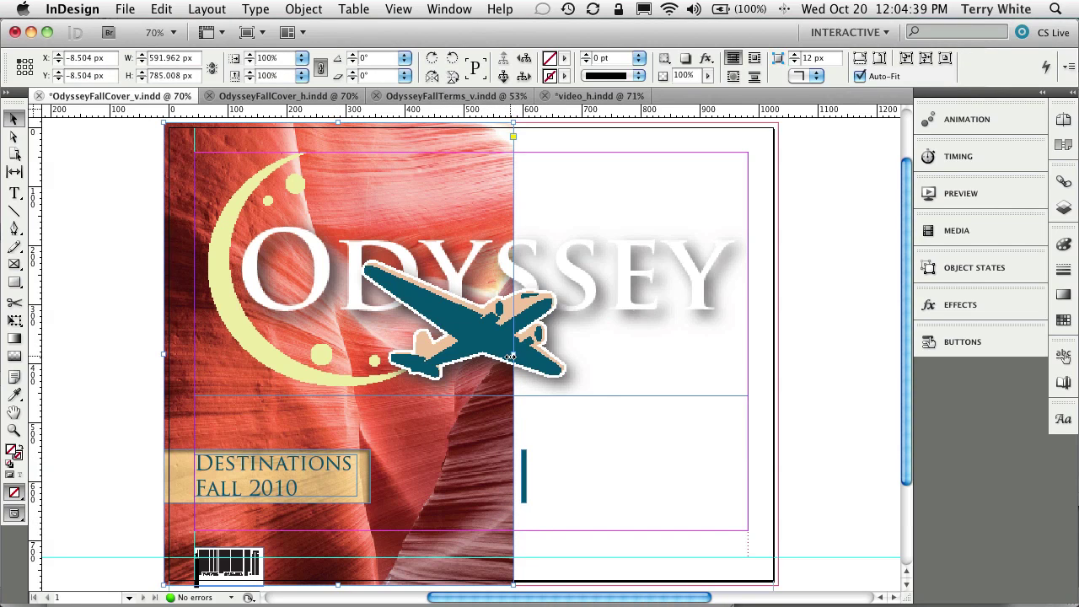
drag(511, 355, 769, 354)
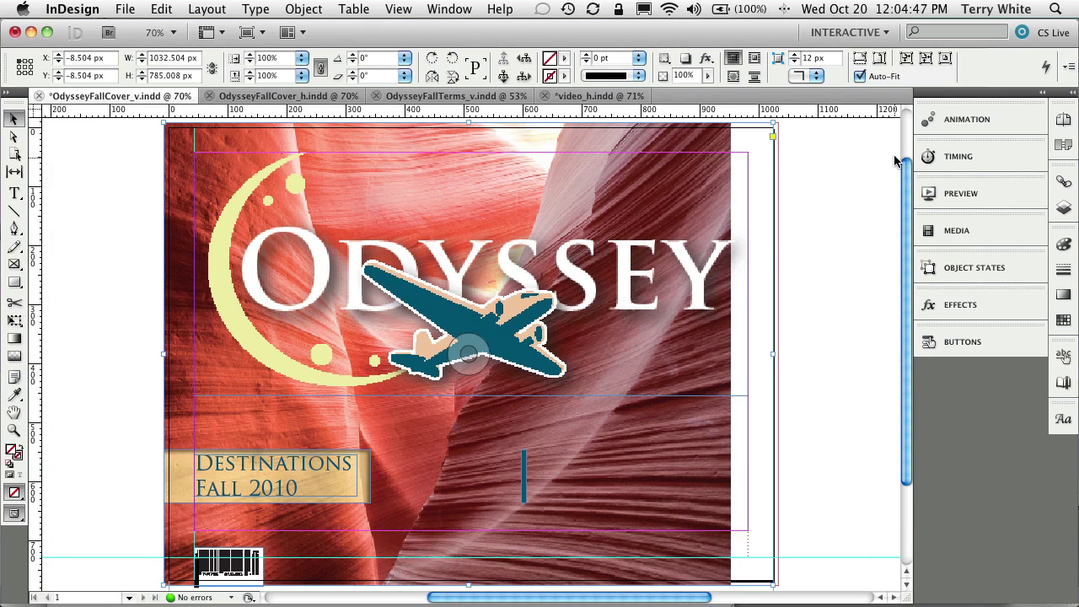
click(860, 59)
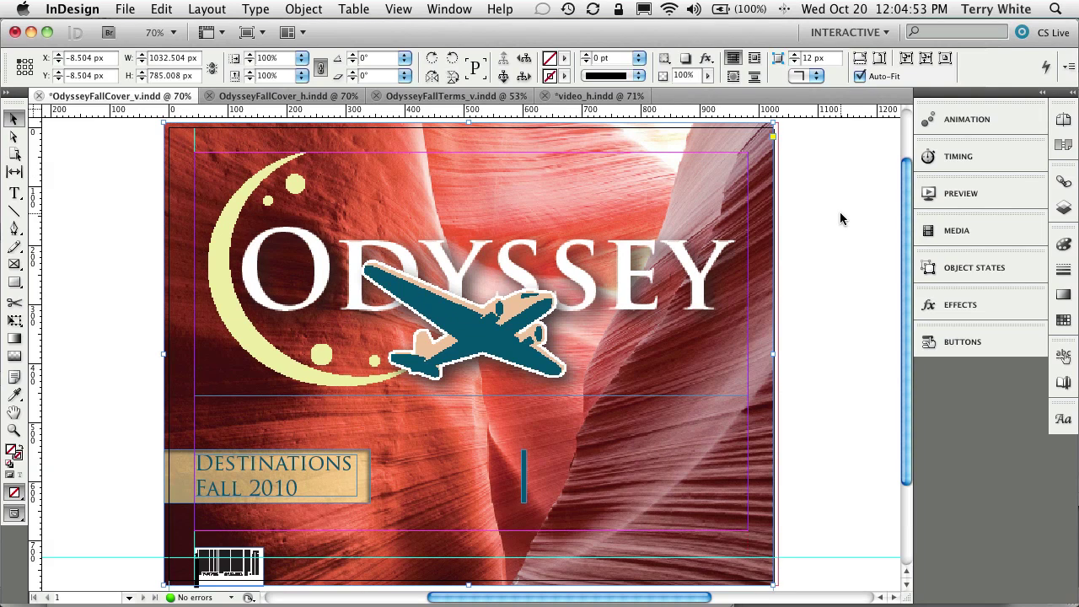
Step: Move the thin vertical teal bar further right, to about X 830 px
click(524, 495)
drag(524, 496, 663, 492)
click(823, 469)
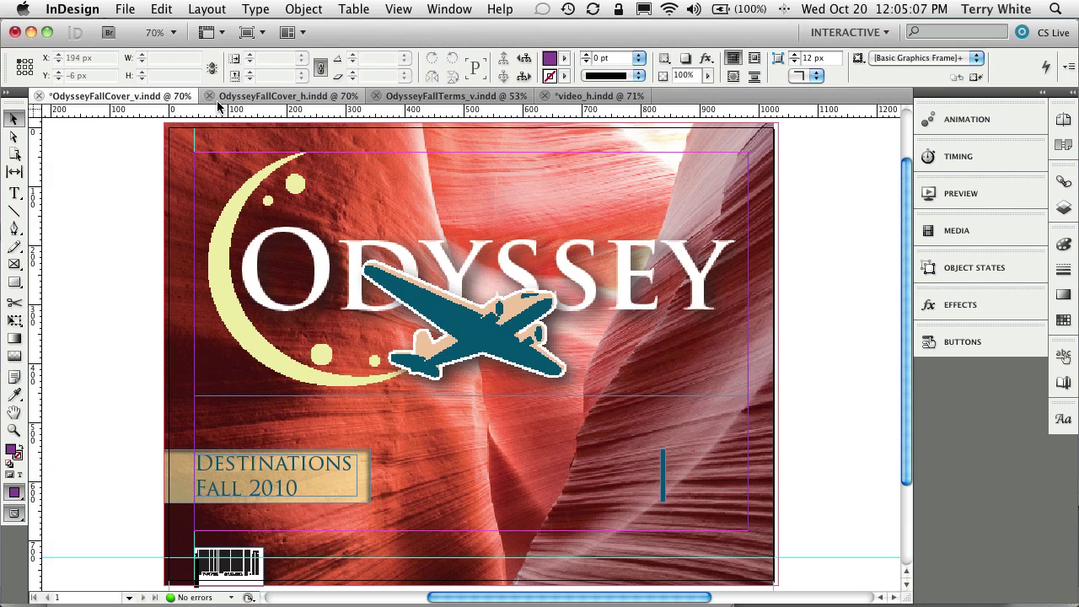
Step: Undo the landscape change, then show page 2 of OdysseyFallTerms_v
key(super+z)
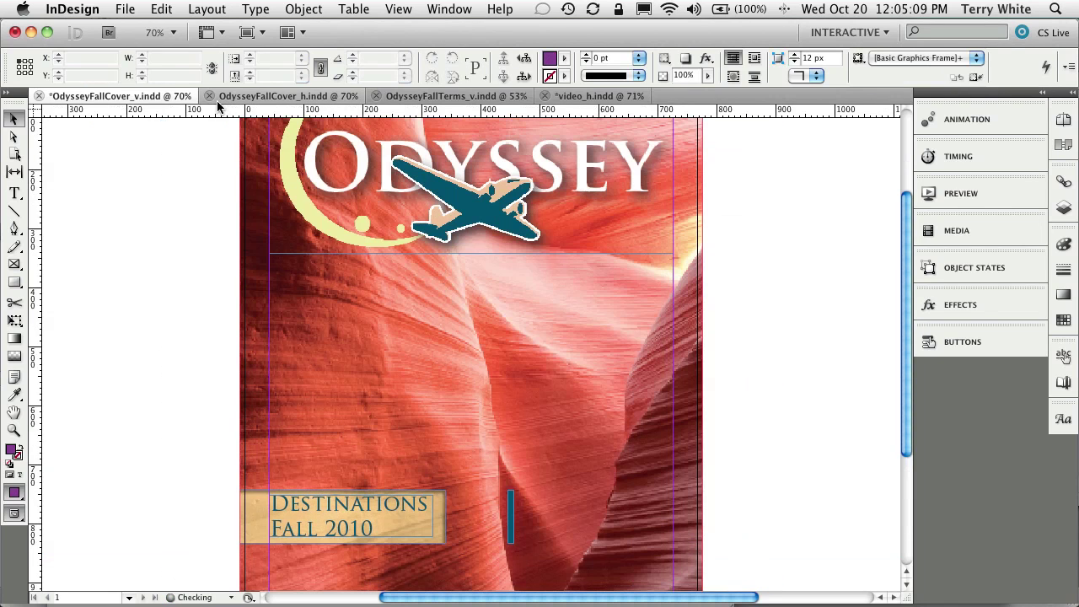
click(241, 101)
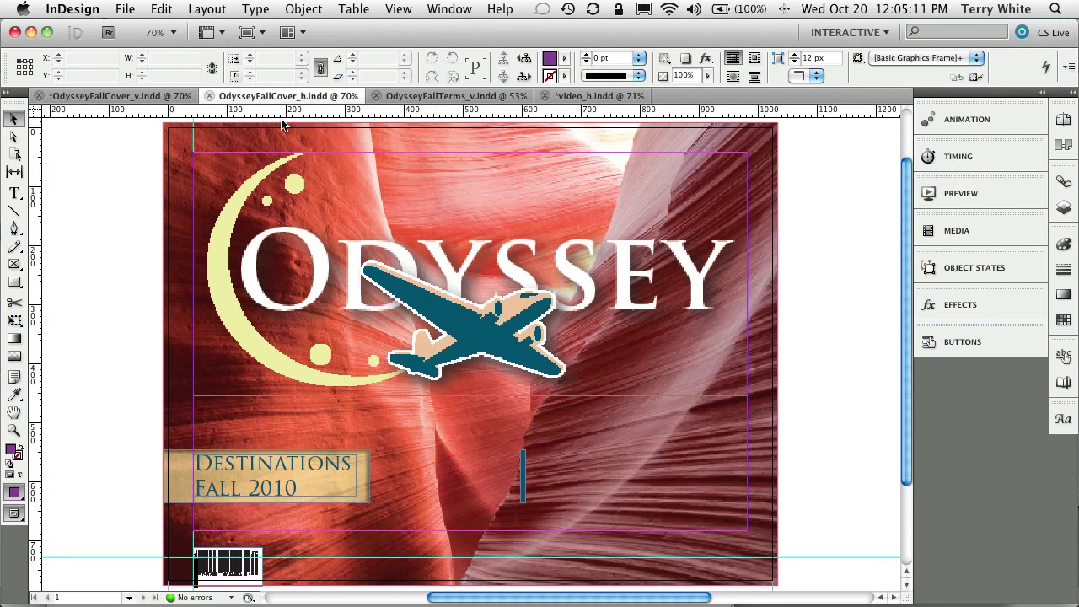
click(465, 97)
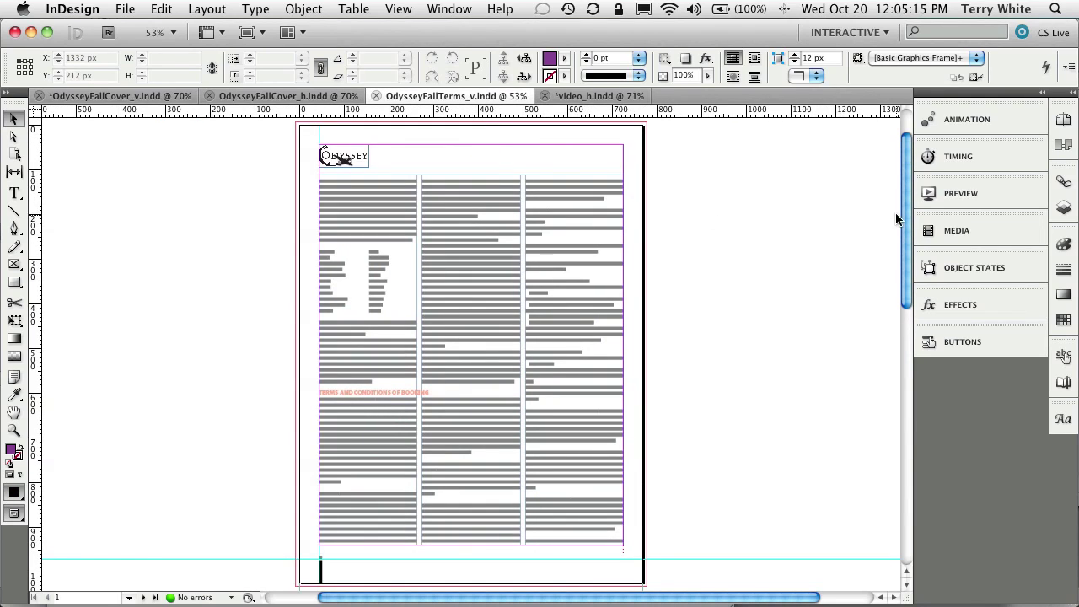
drag(906, 198, 906, 384)
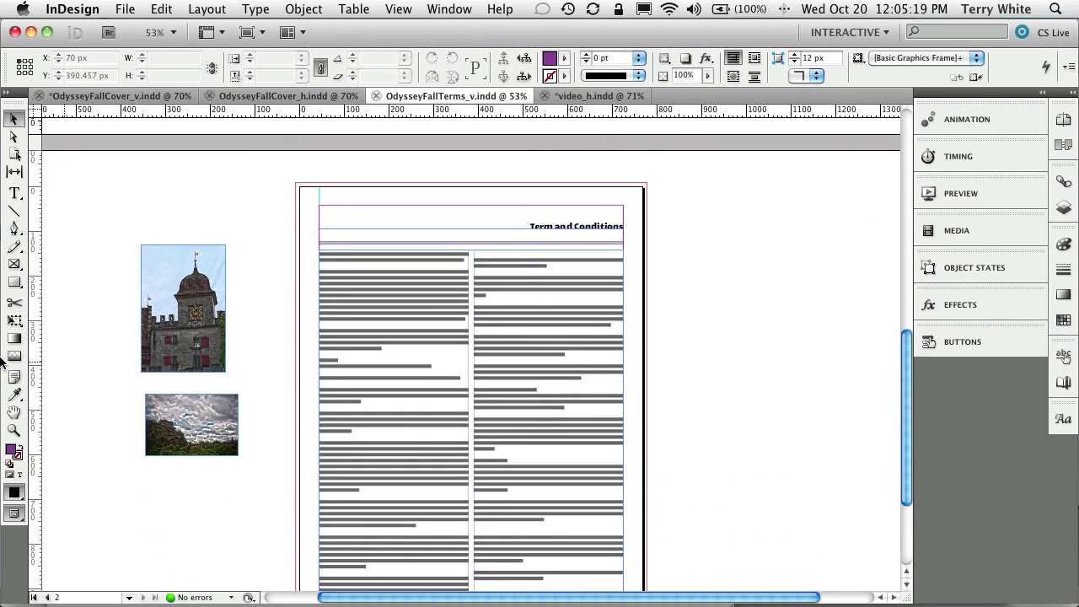
Step: Delete the tower and clouds images from the pasteboard, then scroll back to page 1
drag(124, 271, 266, 445)
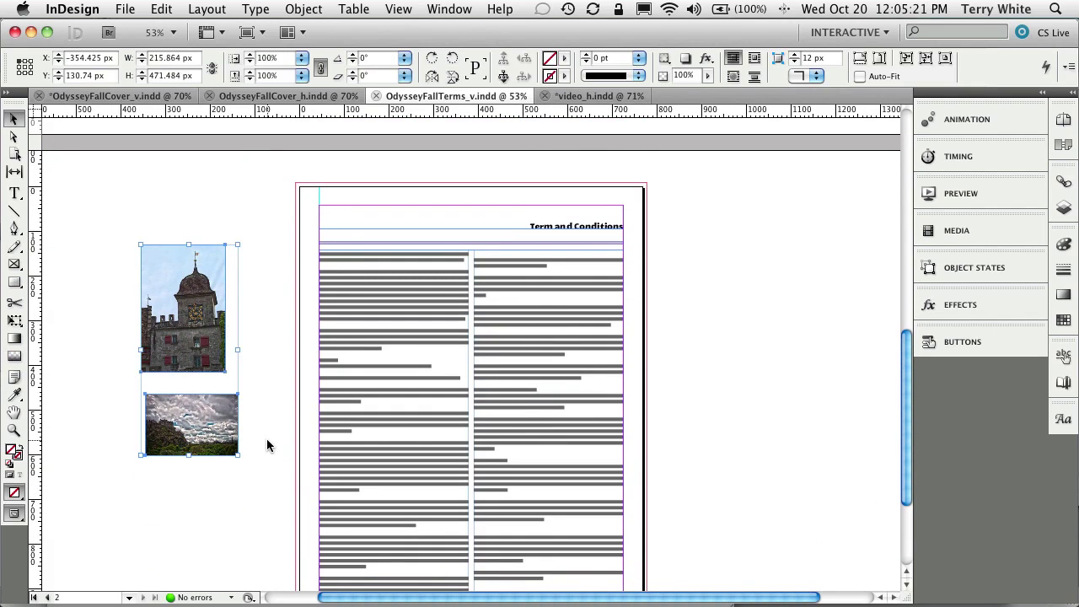
key(Delete)
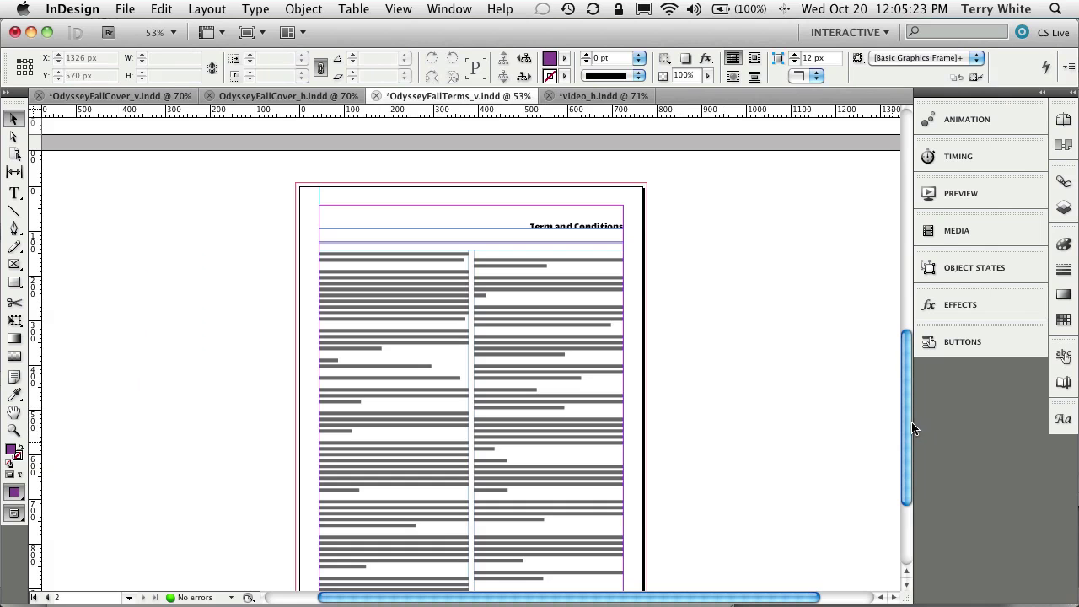
drag(905, 425, 879, 272)
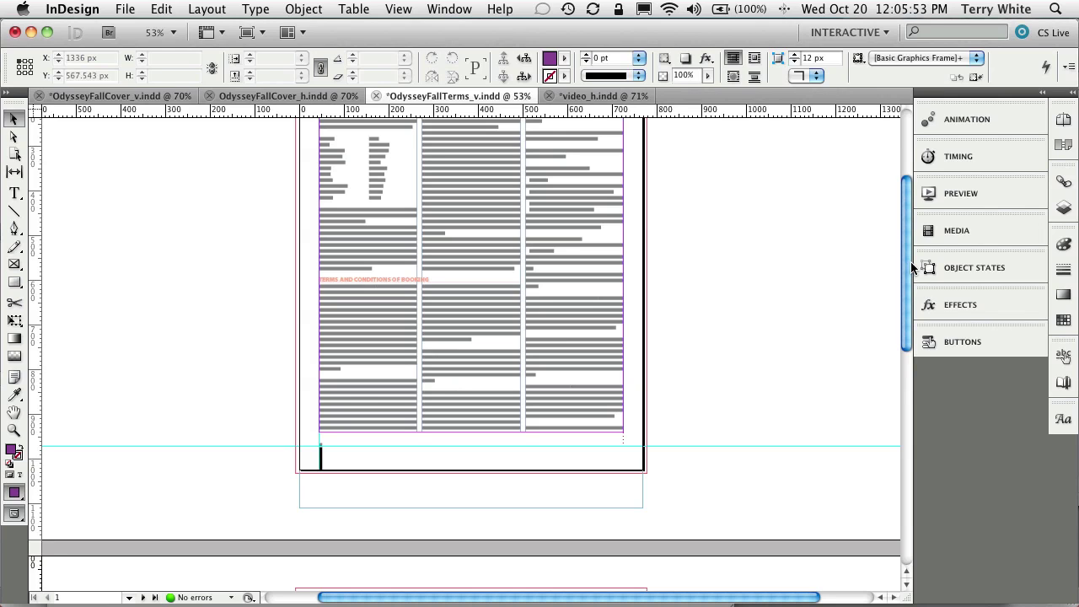
drag(907, 262, 906, 224)
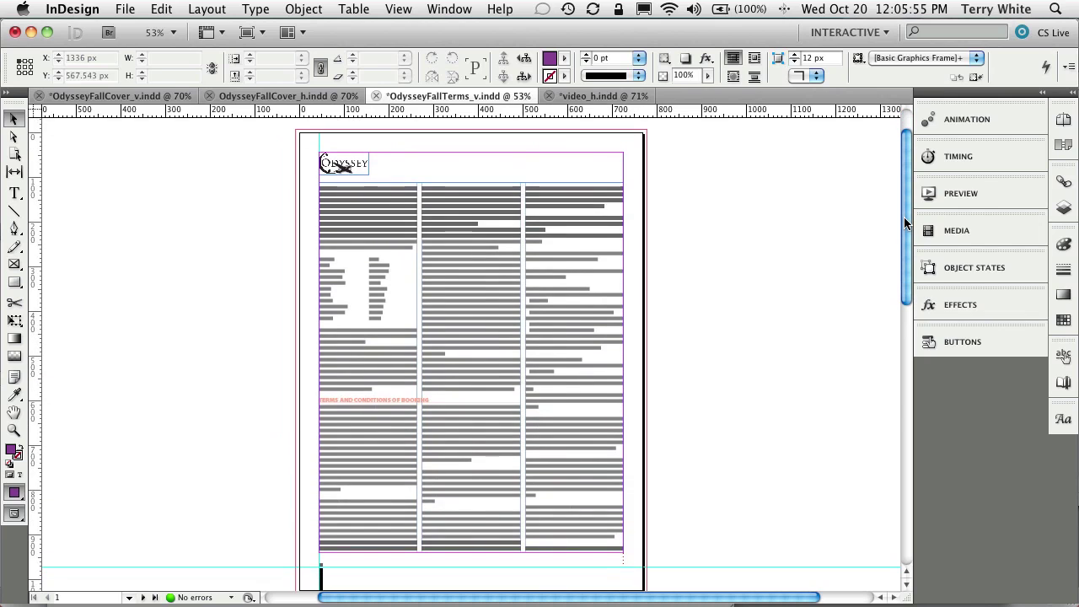
Step: Set the terms document to landscape 1024 x 768 px pages in Document Setup
click(162, 9)
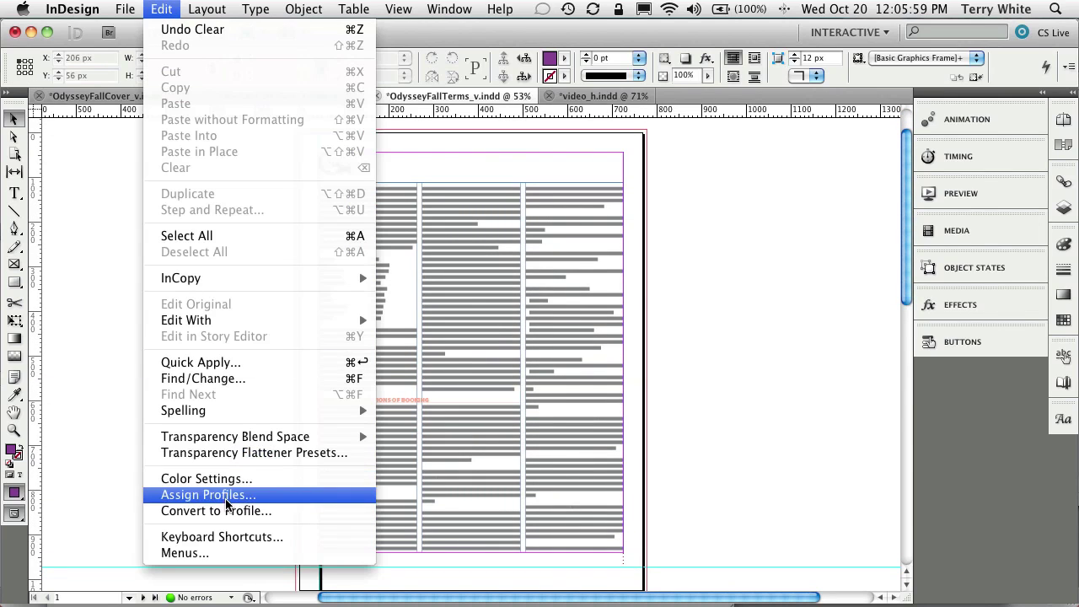
mouse_move(23, 9)
mouse_move(125, 9)
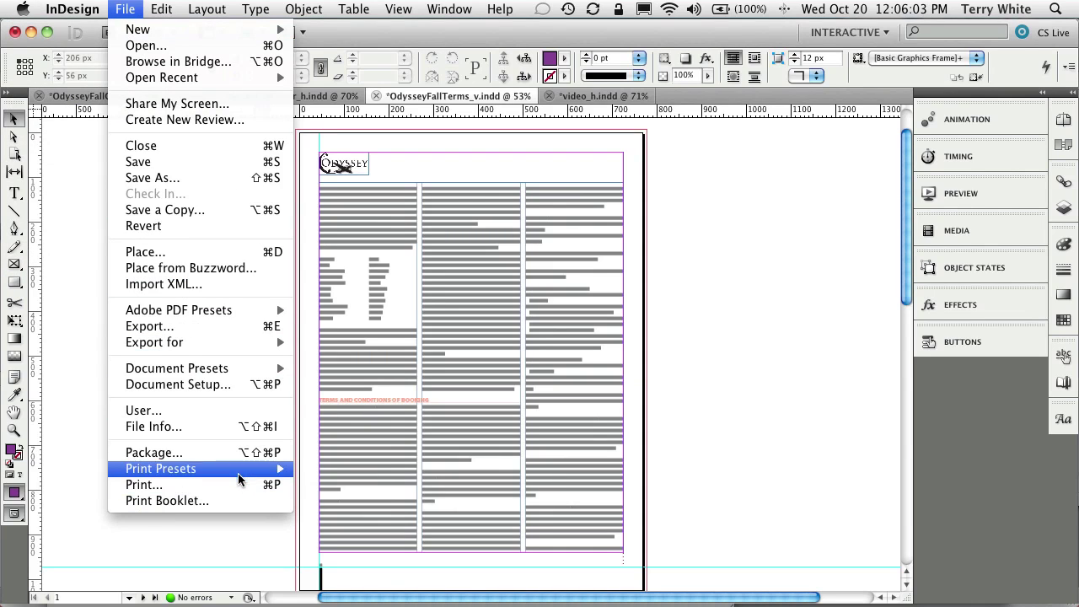
click(236, 385)
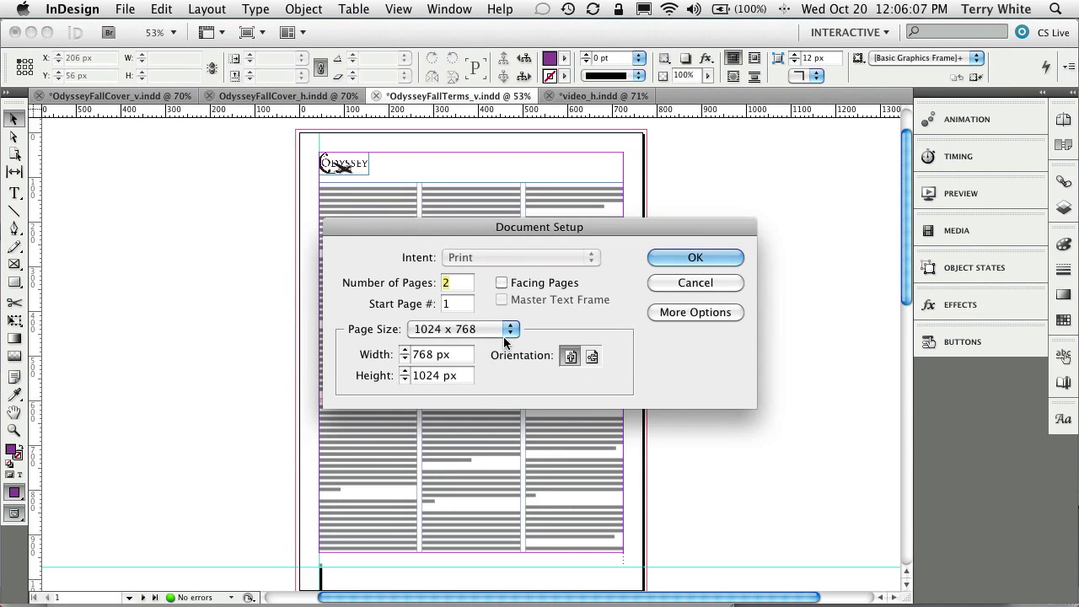
click(592, 358)
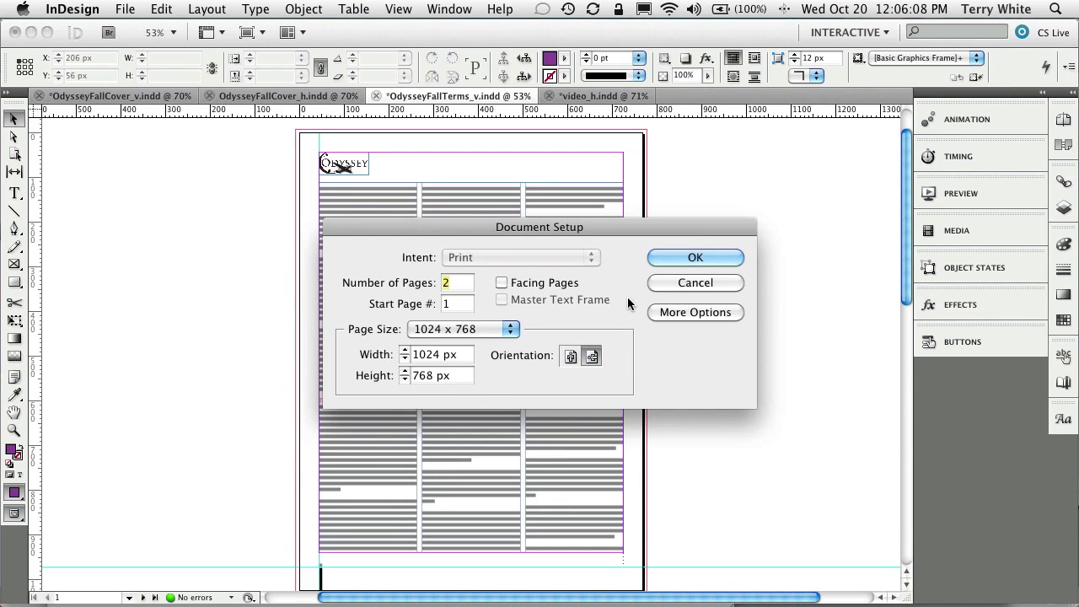
click(656, 256)
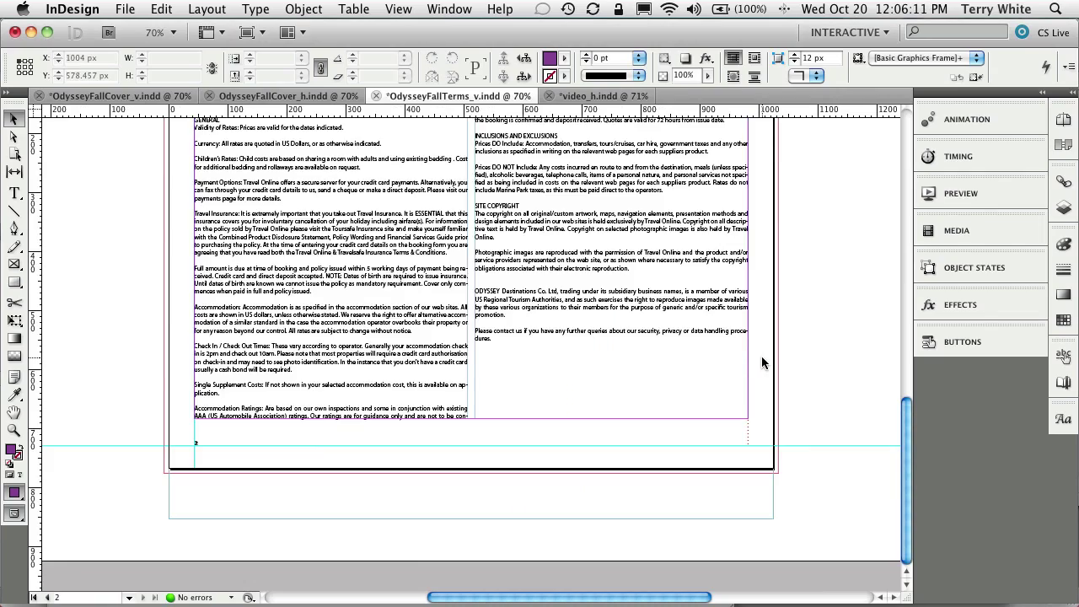
Step: Resize the three-column terms frame to 938.961 x 576.961 px, its top at Y 106 px below the logo
scroll(759, 362, up, 10)
scroll(762, 362, up, 2)
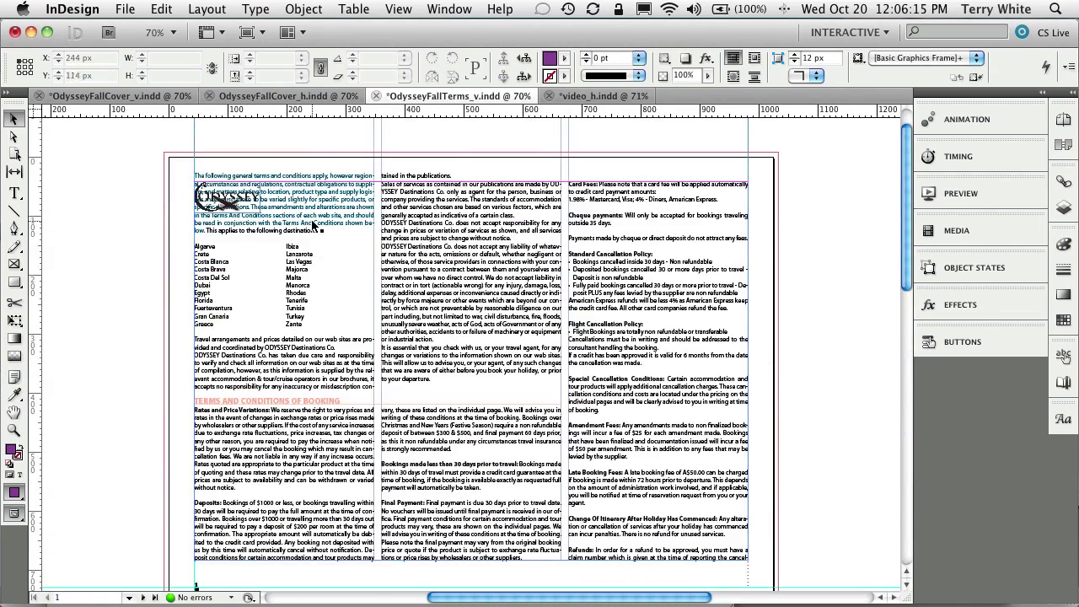
click(298, 194)
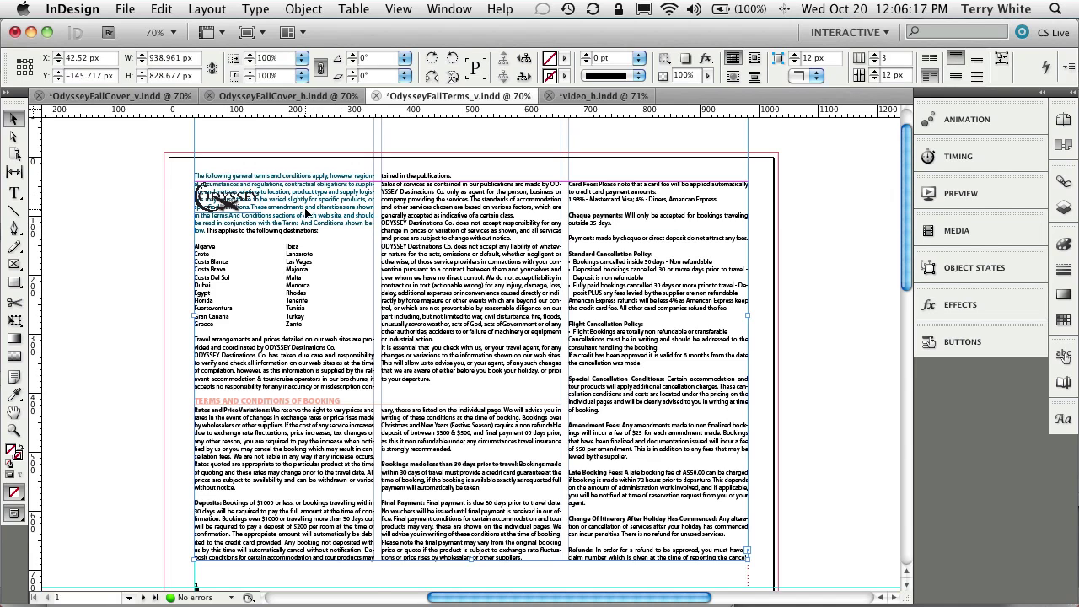
scroll(306, 213, up, 3)
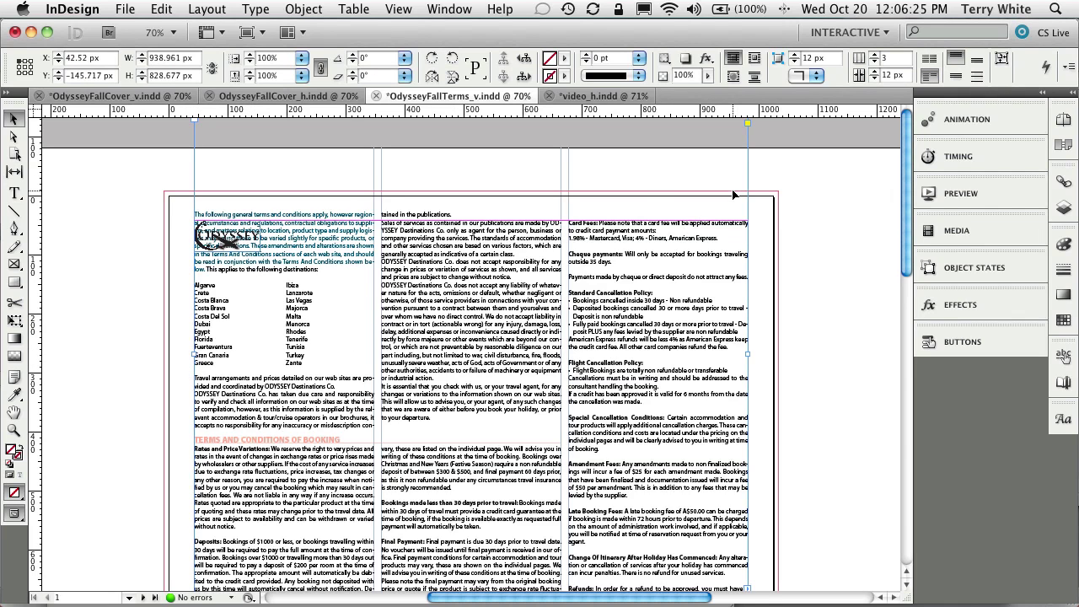
key(super+minus)
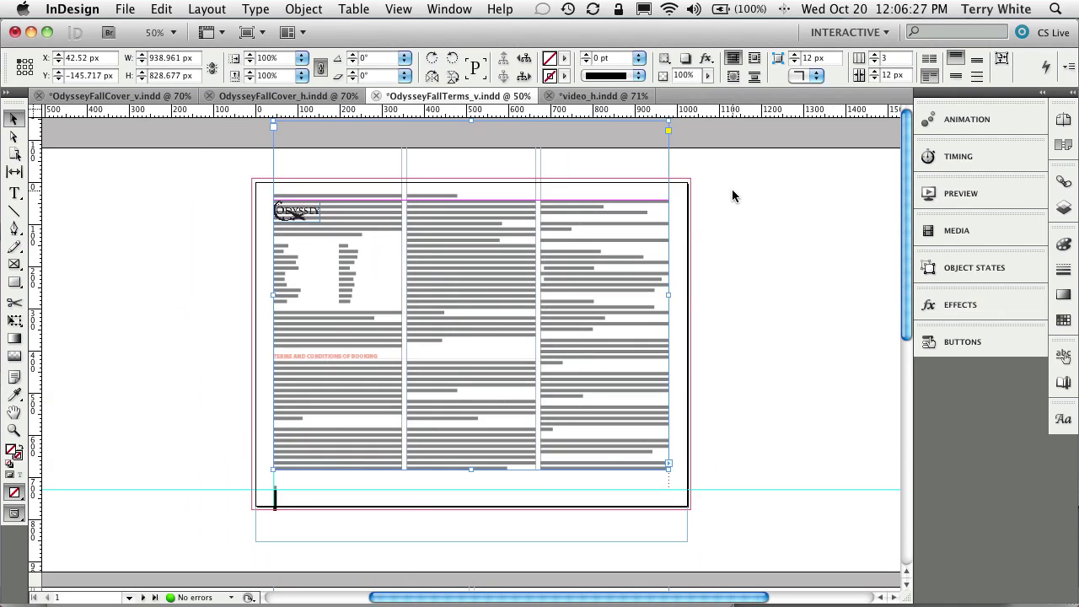
drag(473, 124, 445, 177)
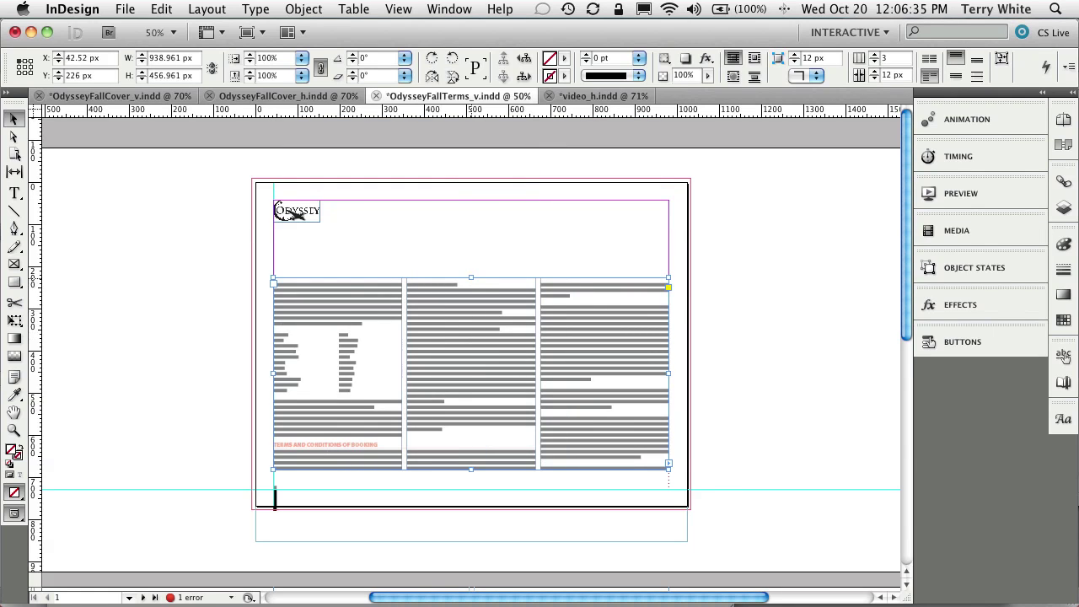
drag(471, 279, 689, 250)
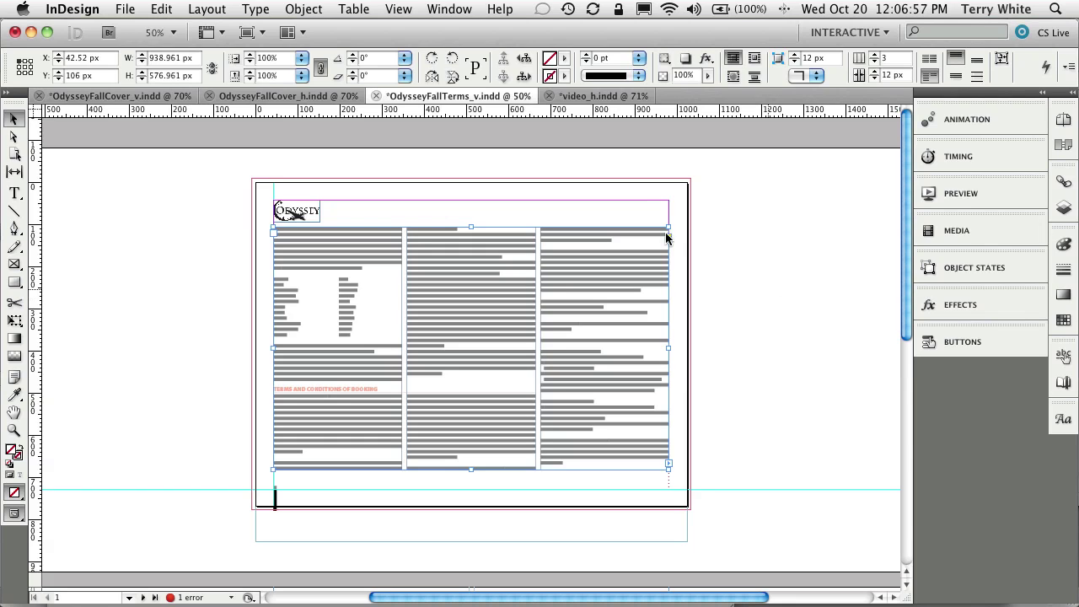
Step: Switch to the video_h.indd layout with the logo, clouds video and headquarters caption
click(595, 96)
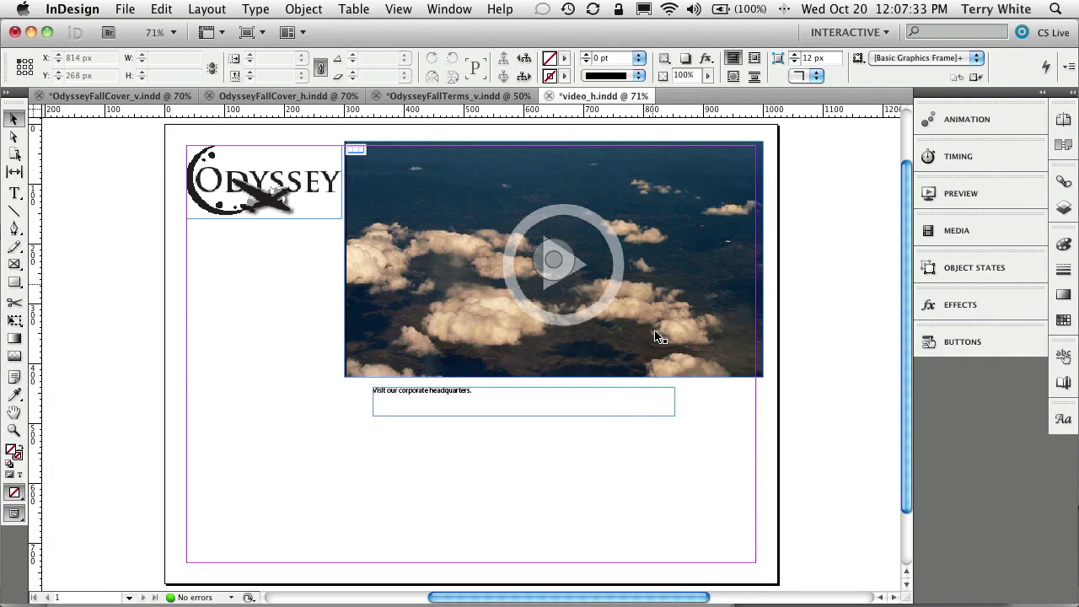
Step: Switch to Adobe Interactive Overlay Creator with Cmd+Tab
key(super+Tab)
key(super+Tab)
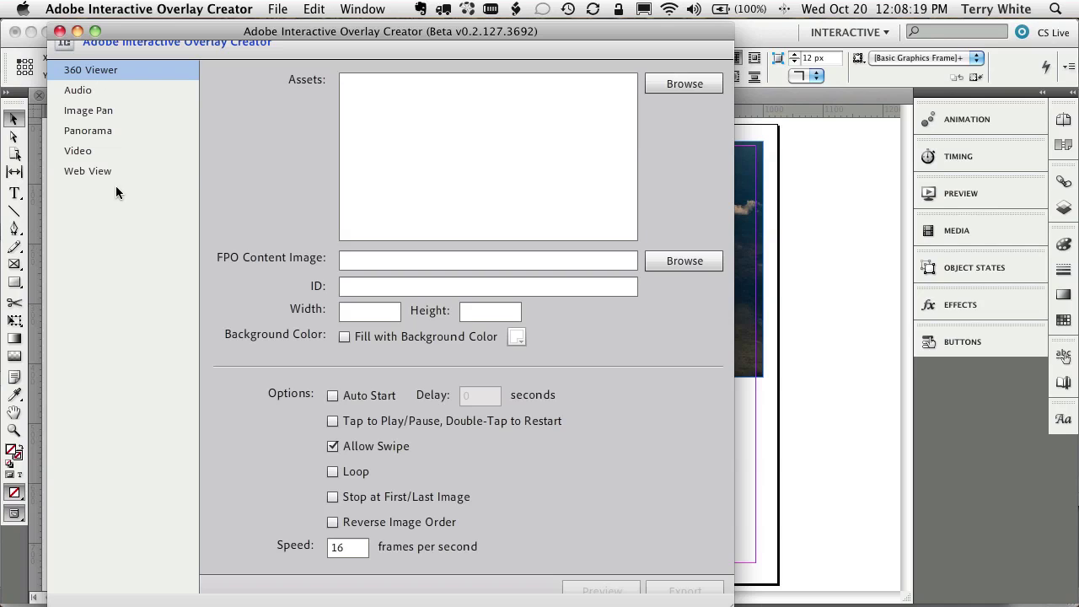
Step: Choose the Panorama overlay and load the PanoramaTower folder's Tower_1–6.jpg images as assets
click(101, 135)
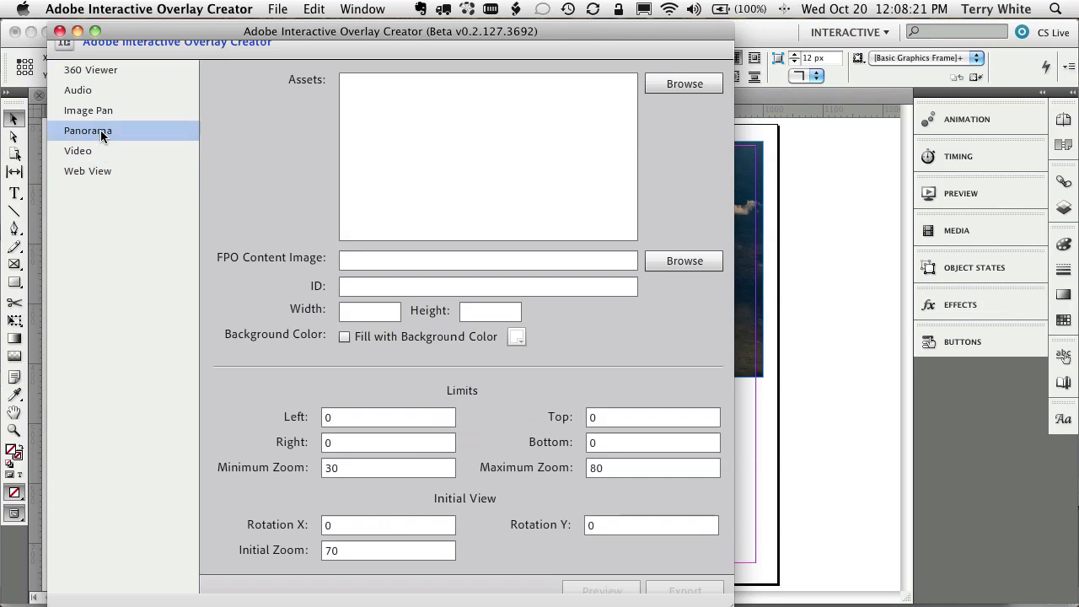
click(679, 84)
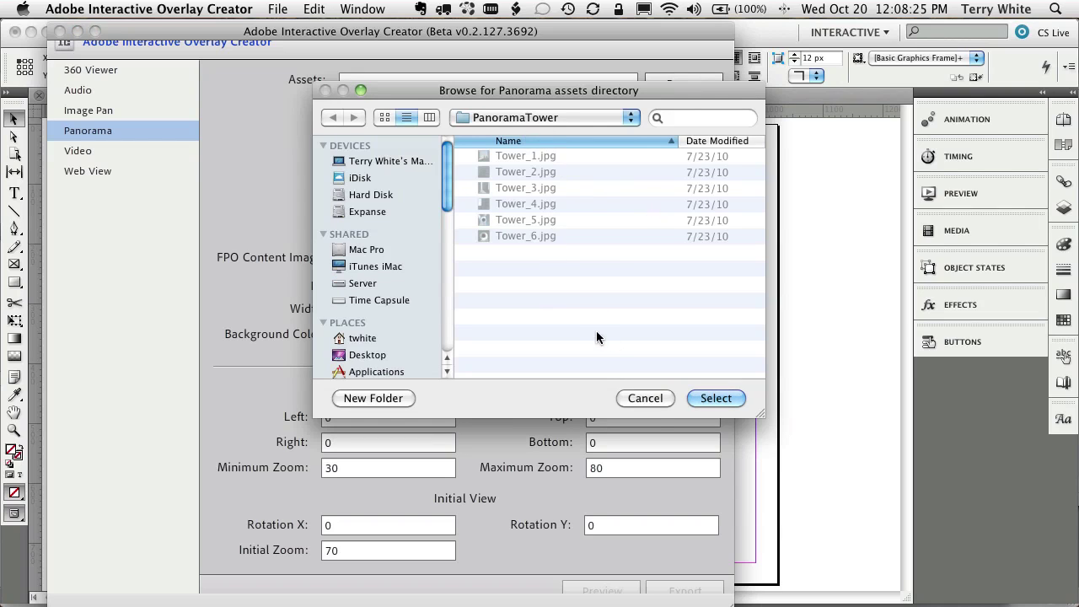
click(719, 394)
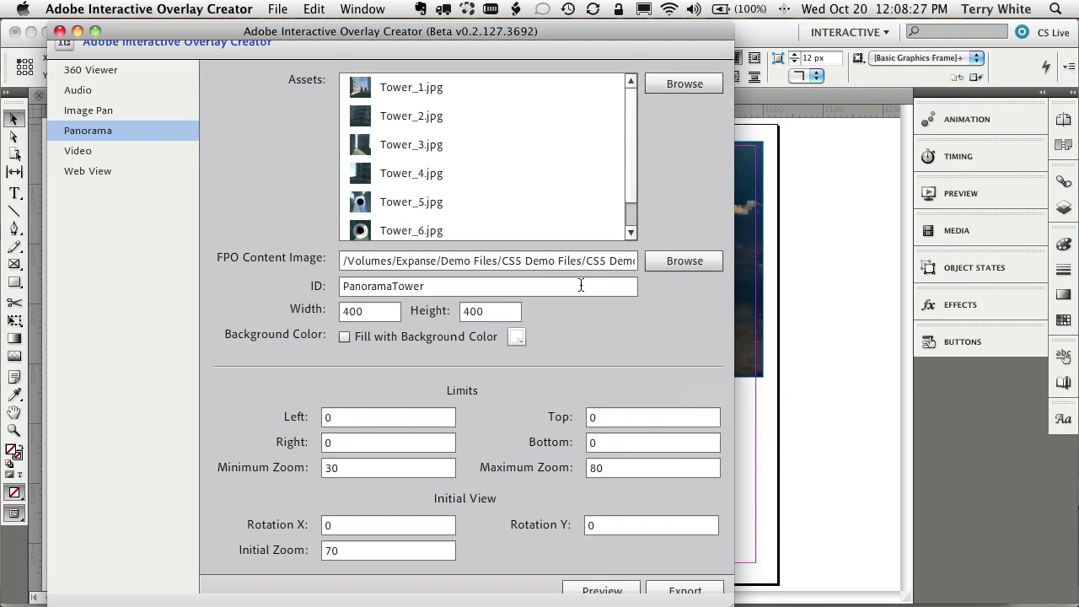
Step: Preview the panorama overlay, then start an SWF export and cancel it
click(617, 590)
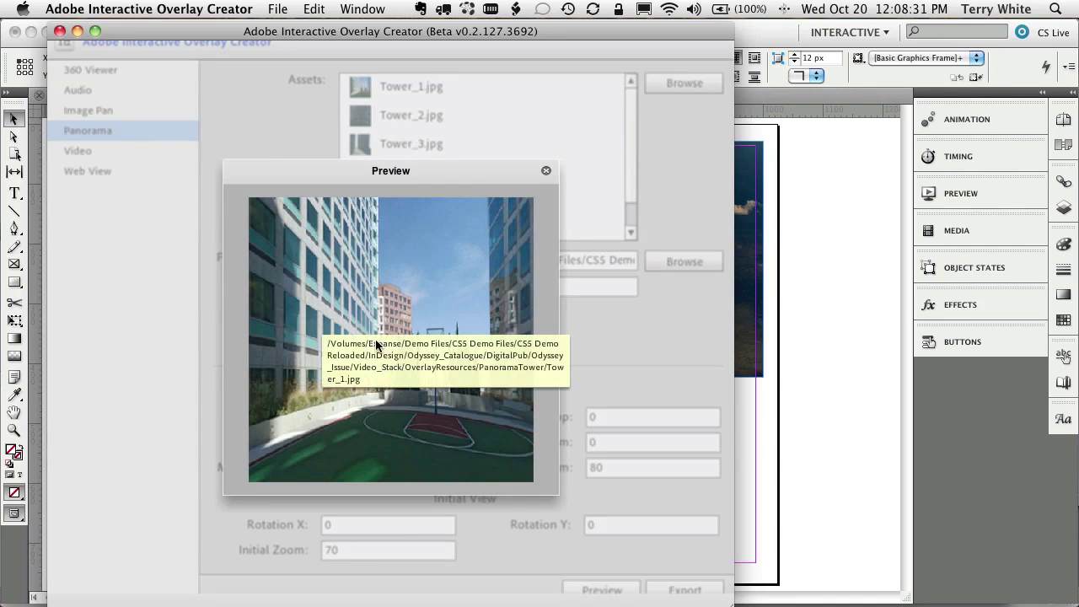
click(547, 173)
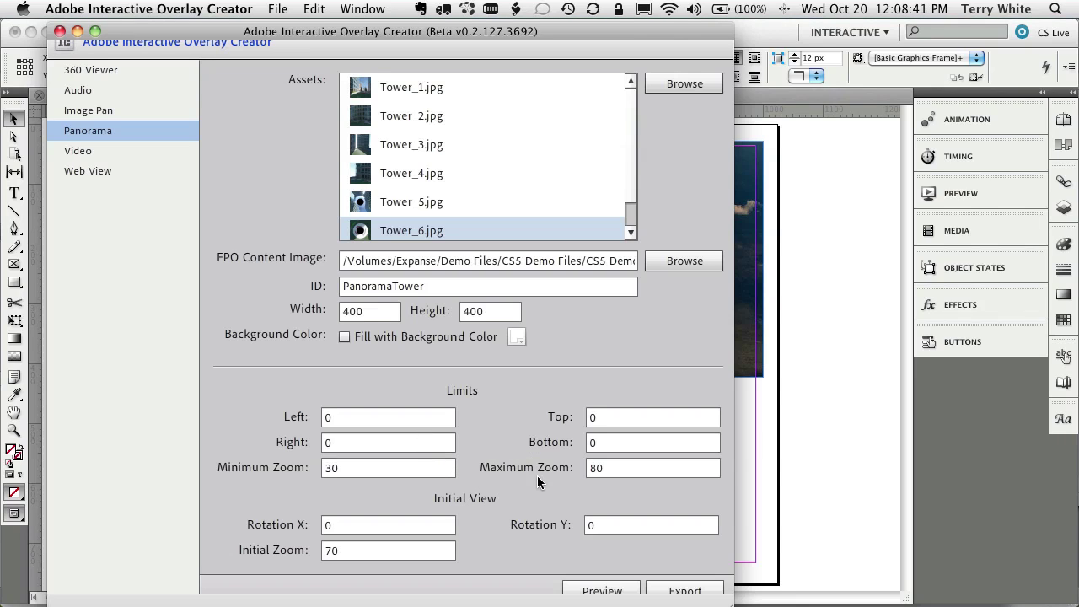
click(674, 593)
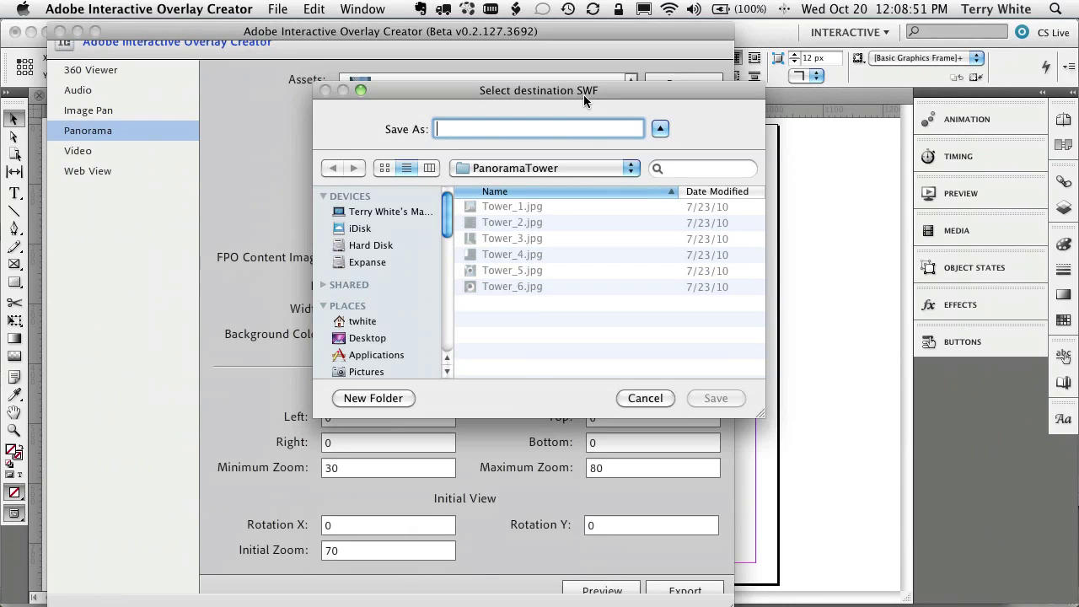
click(642, 400)
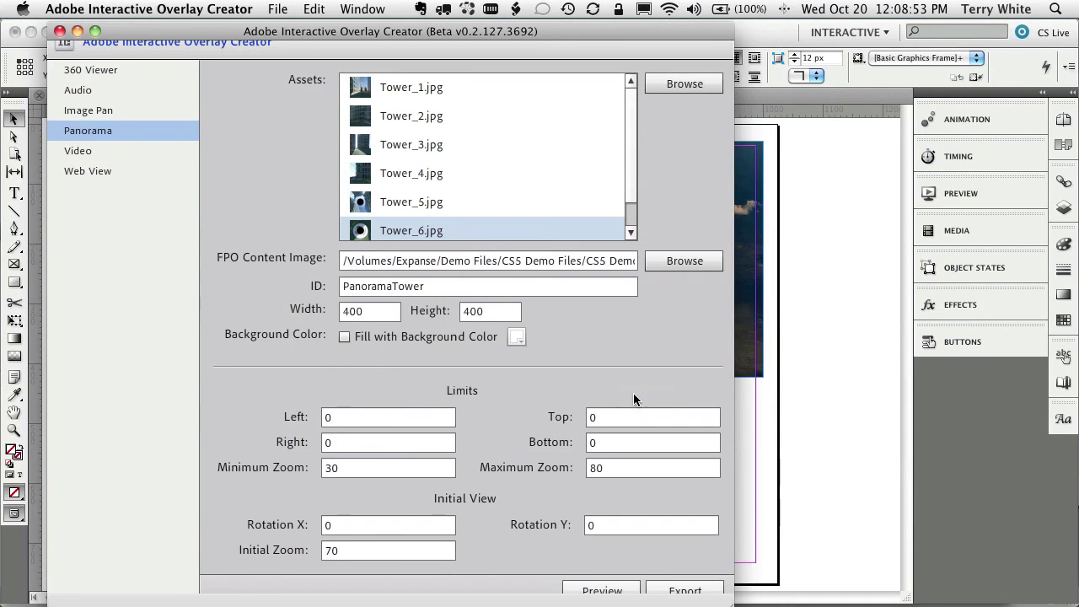
Step: Place SanJoseTowers.swf at the left of the video page in a 300 x 300 px frame
click(833, 385)
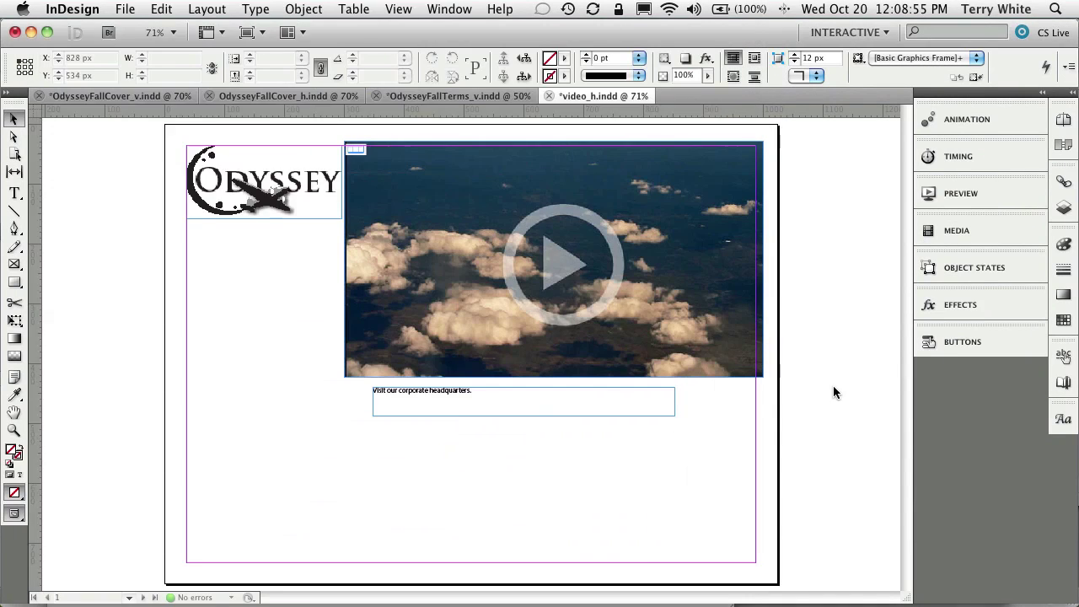
key(super+d)
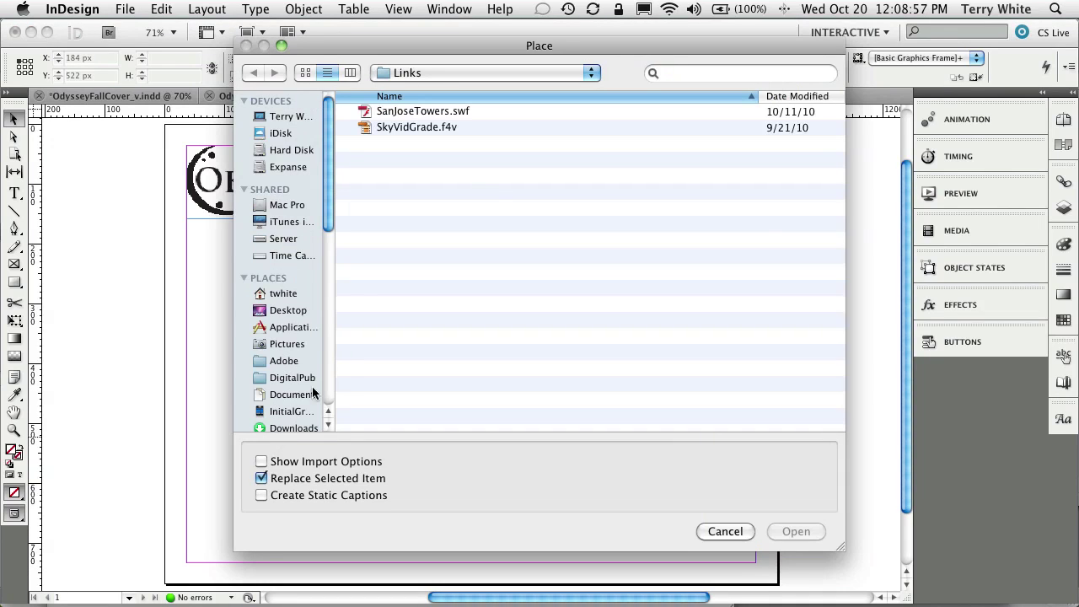
click(439, 112)
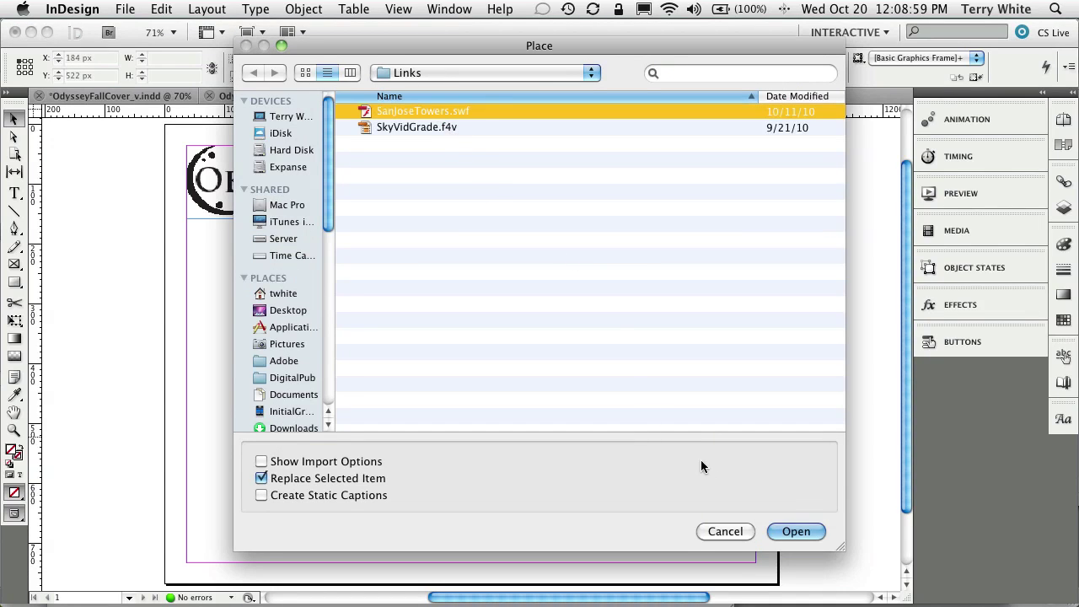
click(796, 531)
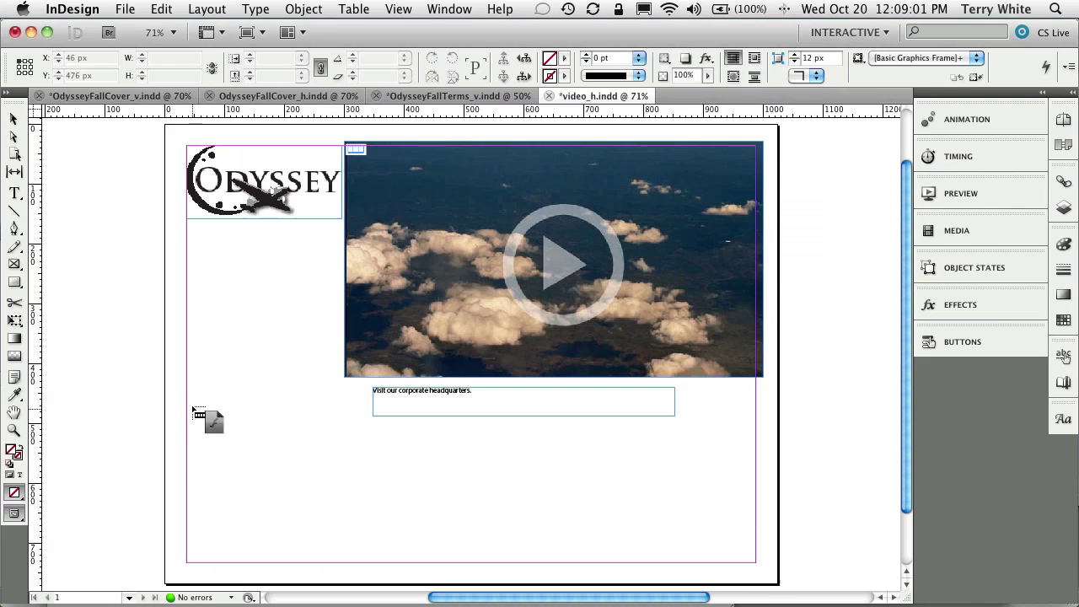
click(189, 393)
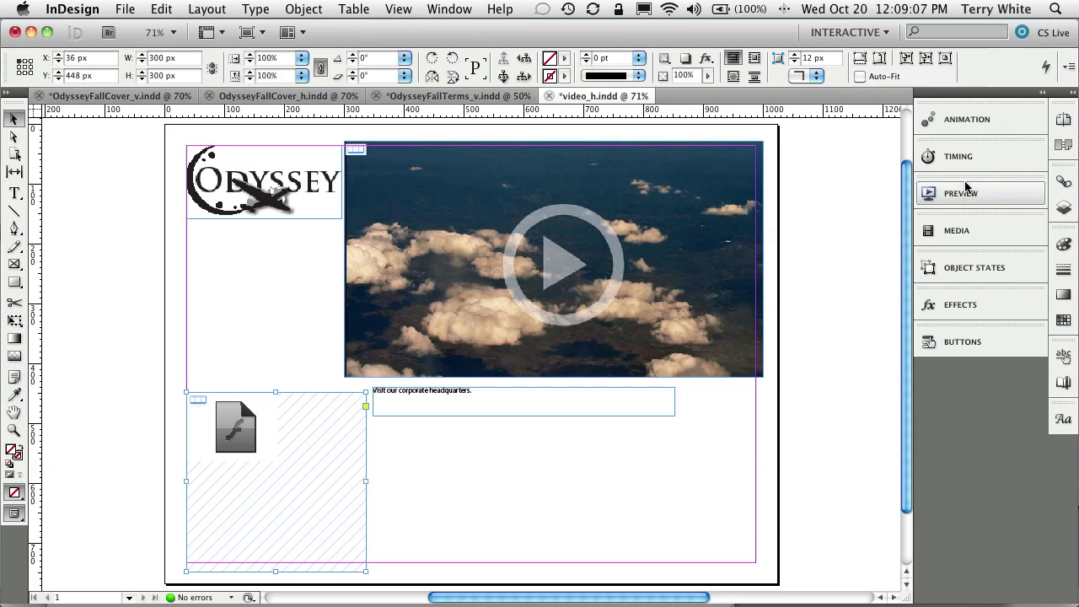
Step: Set the headquarters video's poster to From Current Frame in the Media panel
click(968, 231)
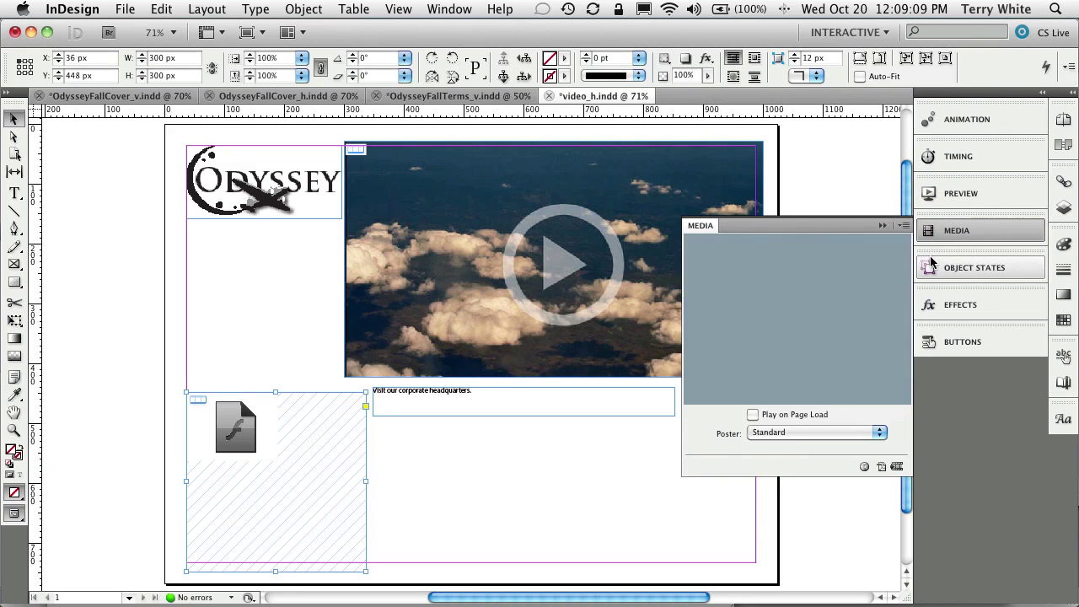
click(813, 433)
click(813, 444)
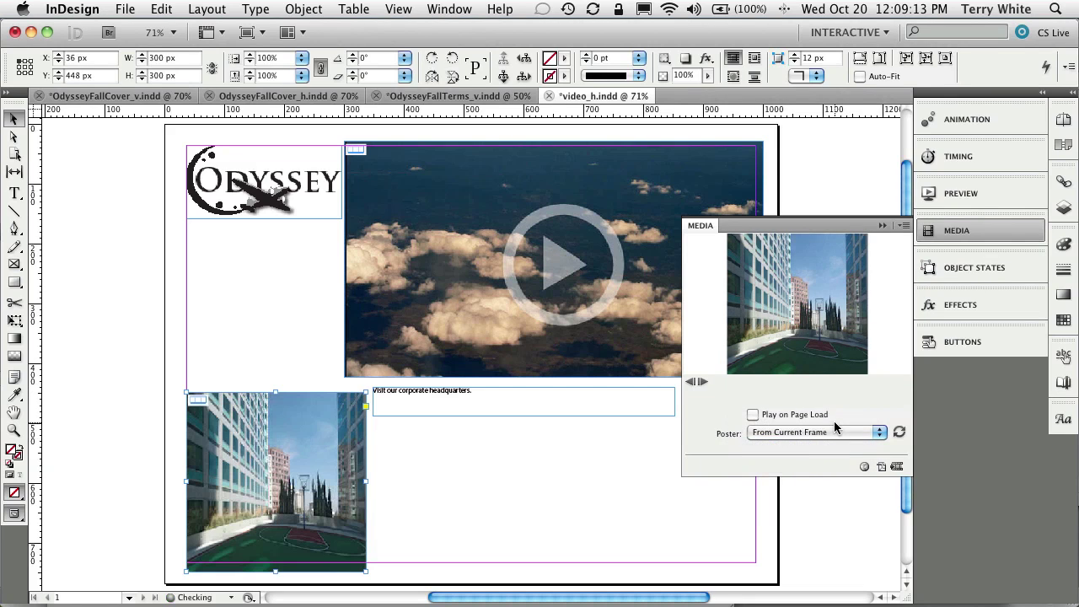
click(881, 227)
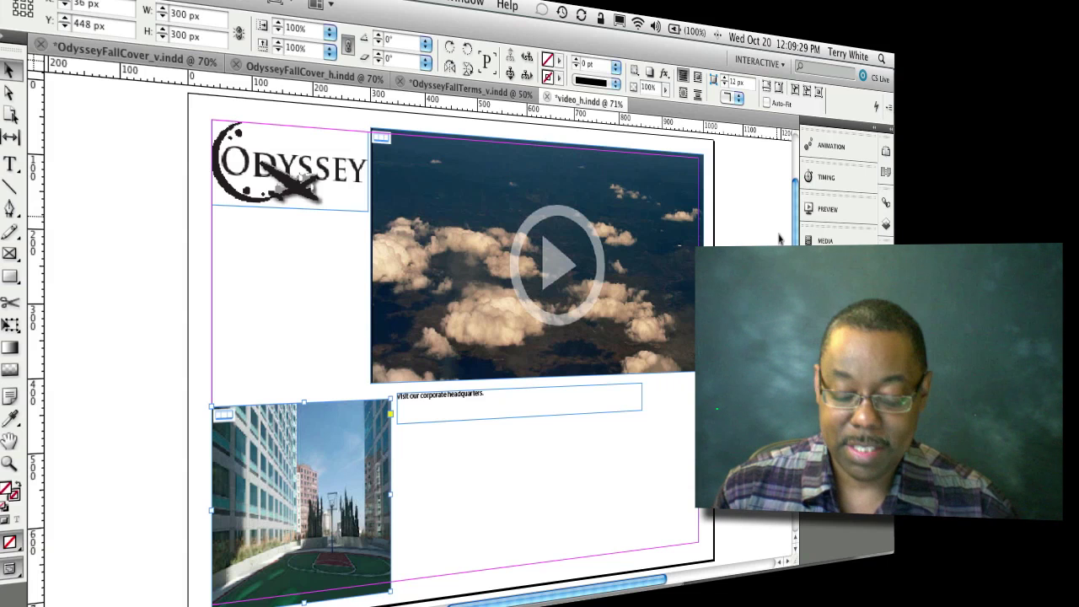
Step: Bring Adobe Digital Content Bundler to the front with Cmd+Tab
key(super+Tab)
key(super+Tab)
key(super+Tab)
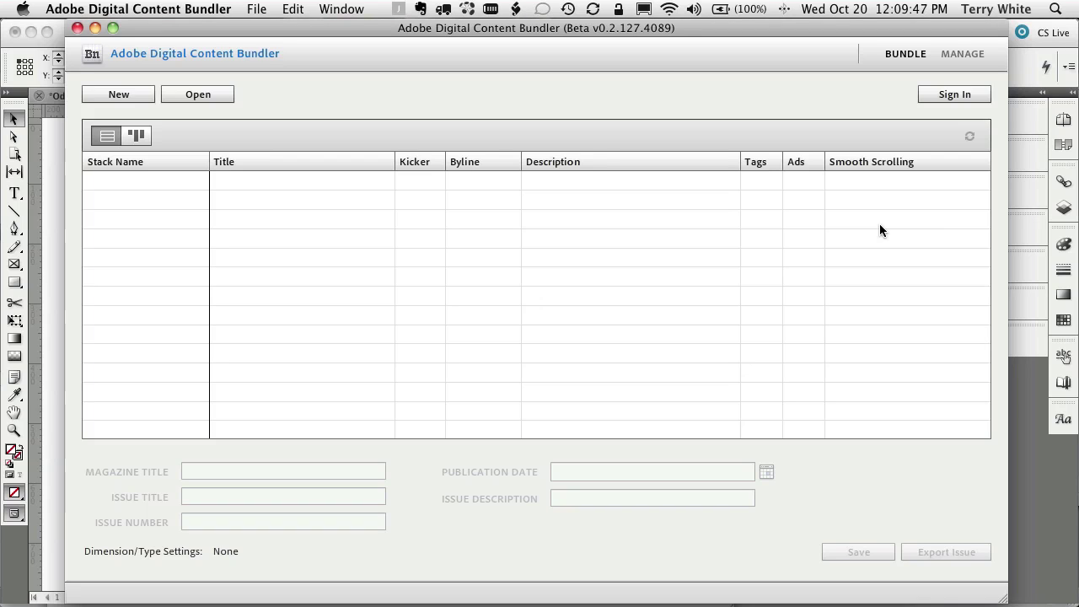
Step: Create a new bundle using DigitalPub's Odyssey_Issue folder as its source
click(116, 94)
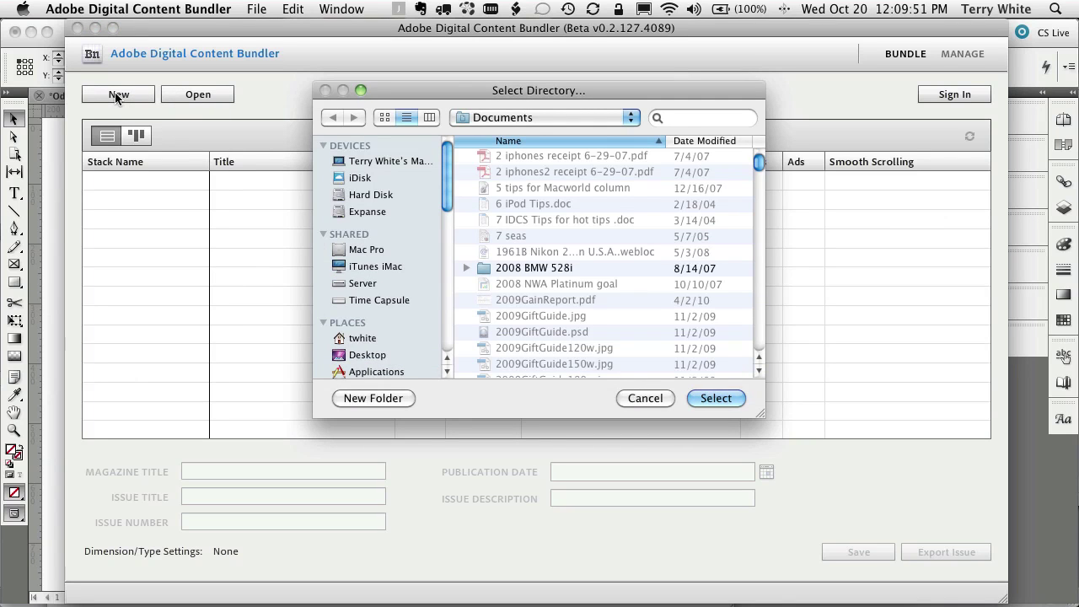
scroll(382, 325, down, 3)
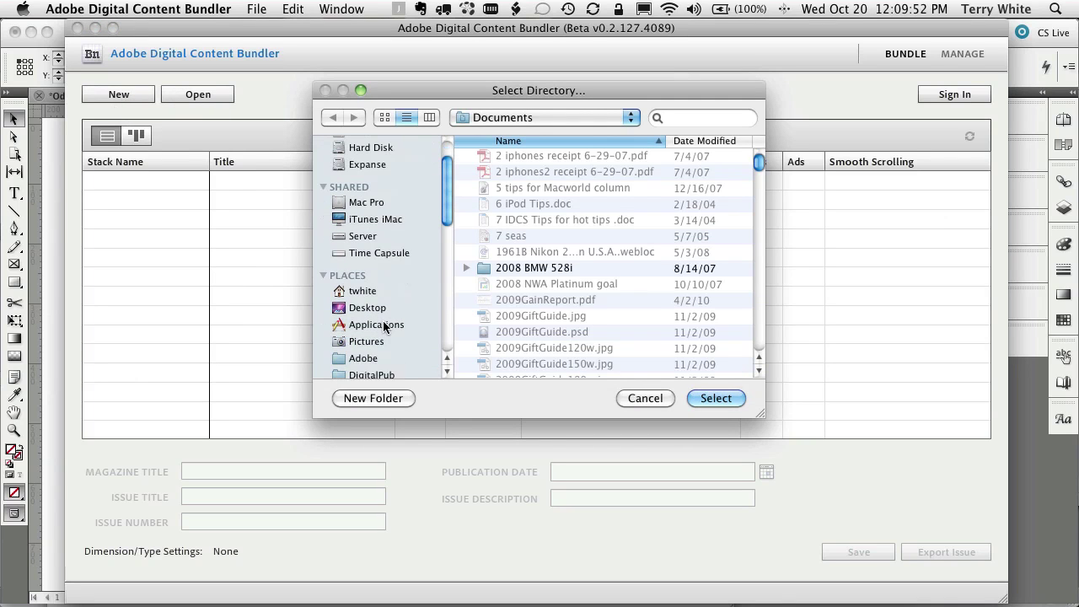
click(379, 370)
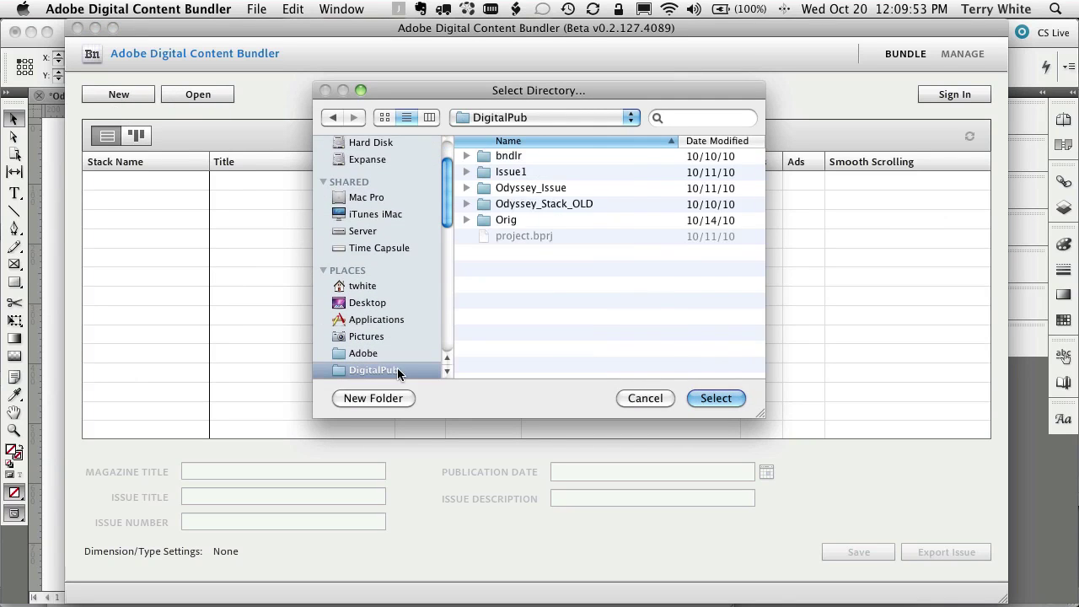
click(534, 188)
click(722, 398)
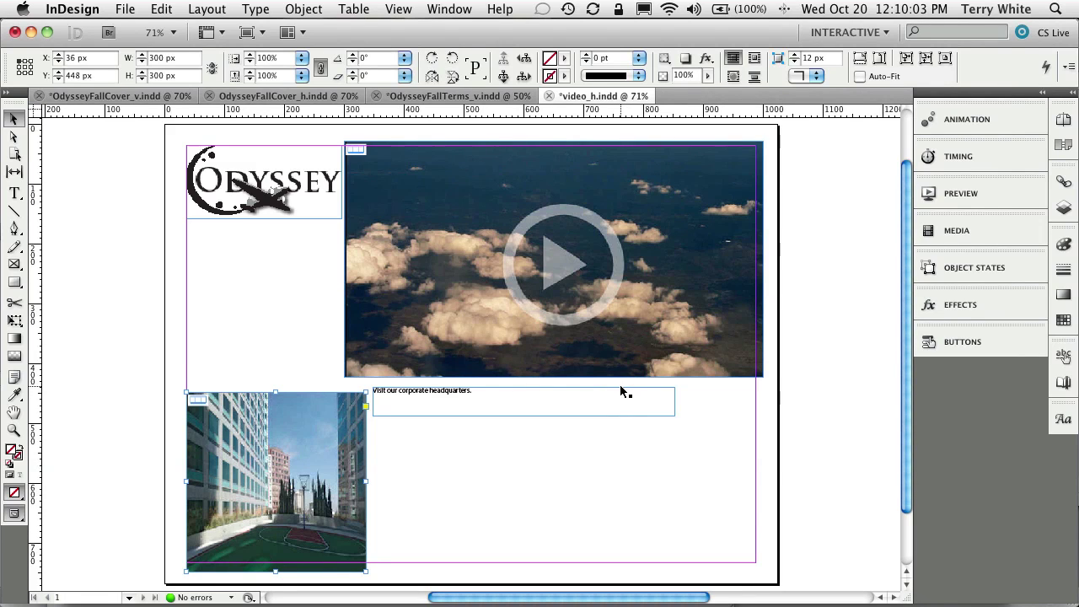
Step: Switch back to Digital Content Bundler to see the eight imported Odyssey stacks
key(super+Tab)
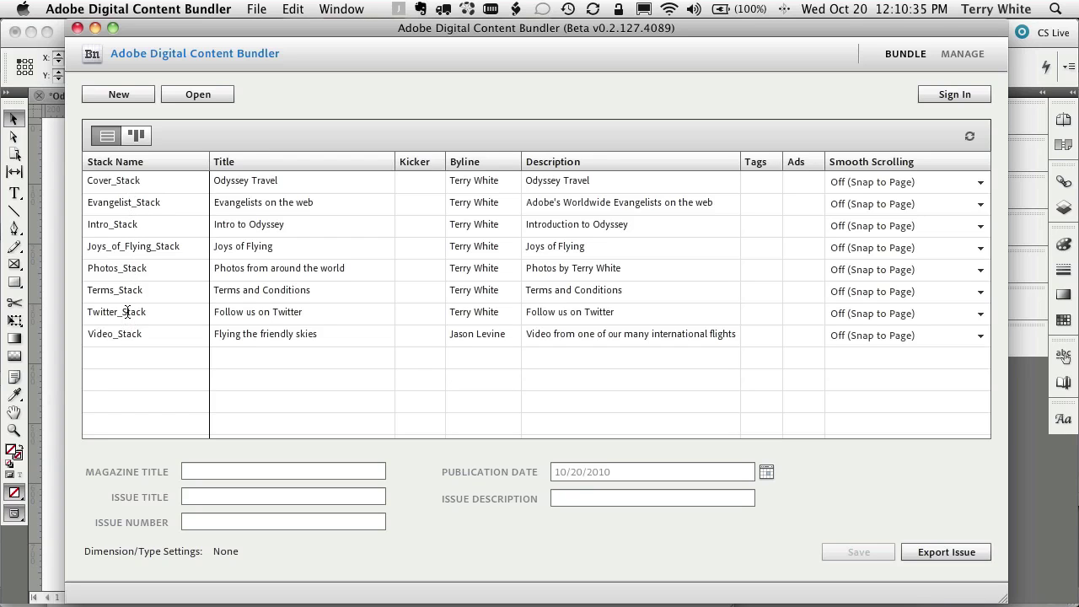
Step: Move Twitter and Evangelist stacks to the end, Joys_of_Flying after the cover, then show thumbnails
drag(127, 311, 126, 352)
drag(135, 204, 135, 335)
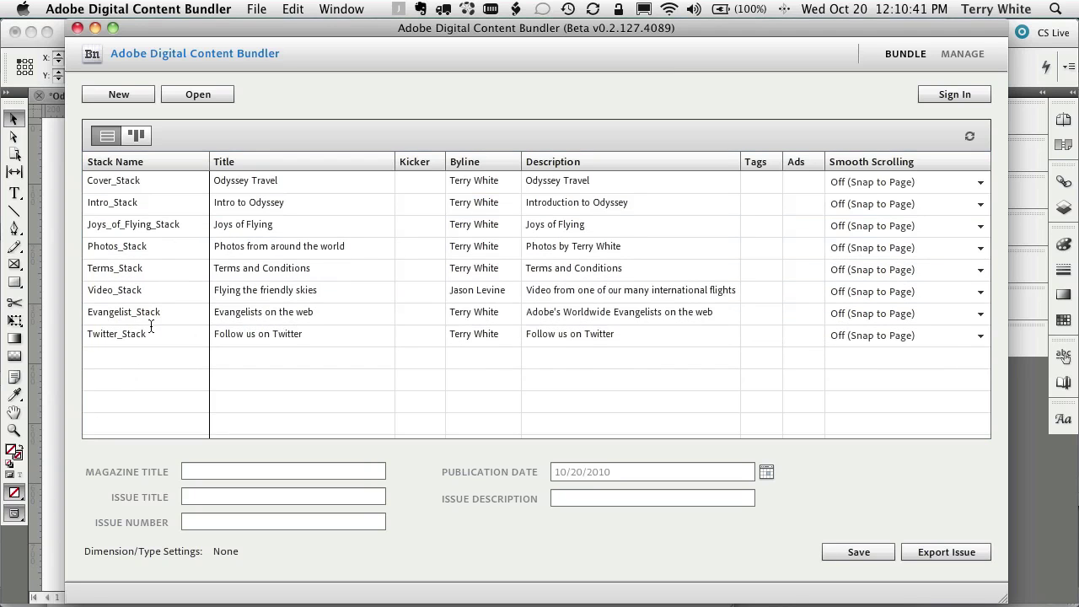
drag(129, 226, 127, 207)
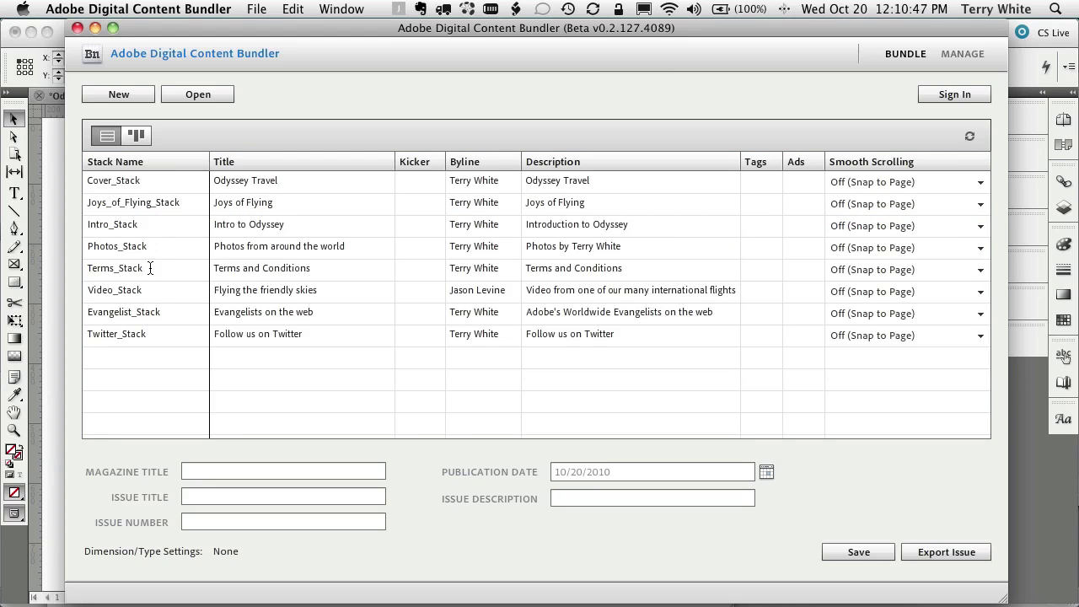
click(137, 135)
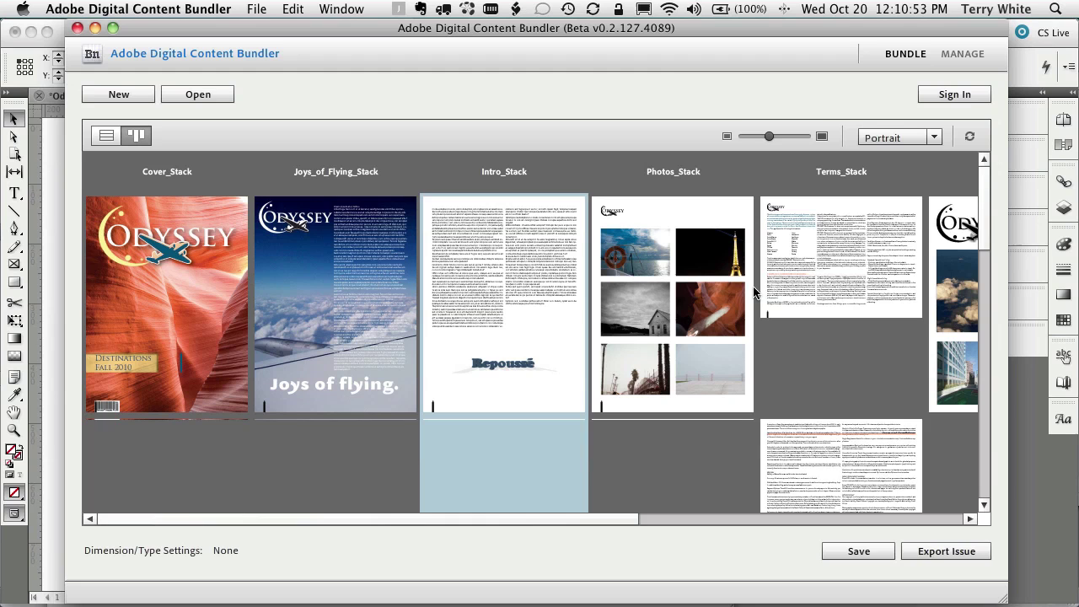
Step: Scroll through the portrait stack previews, then switch over to iTunes
drag(625, 517, 461, 539)
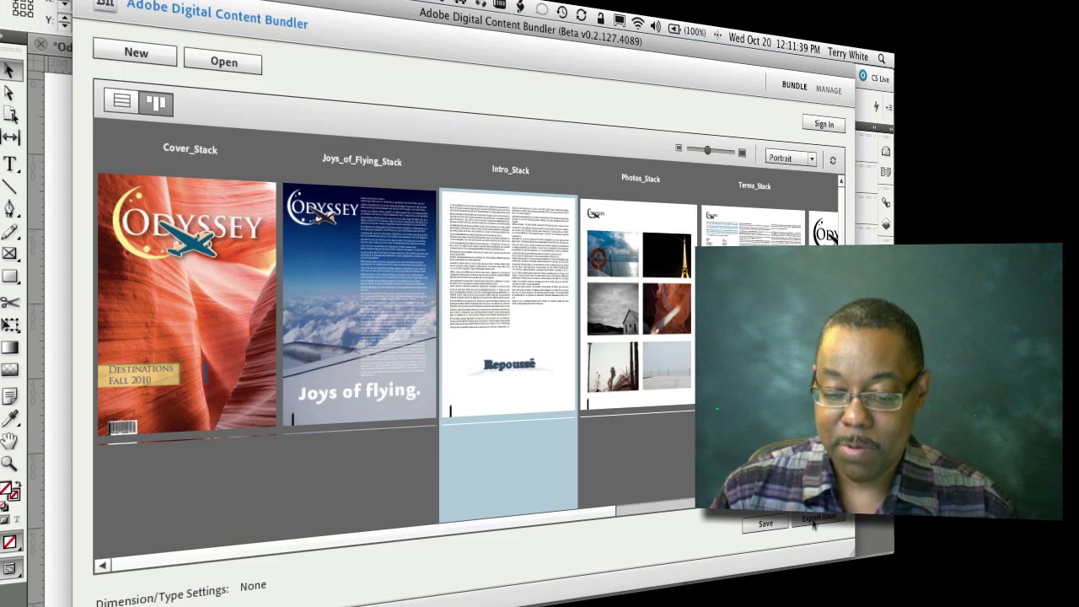
key(super+Tab)
key(super+Tab)
key(super+Tab)
key(super+Tab)
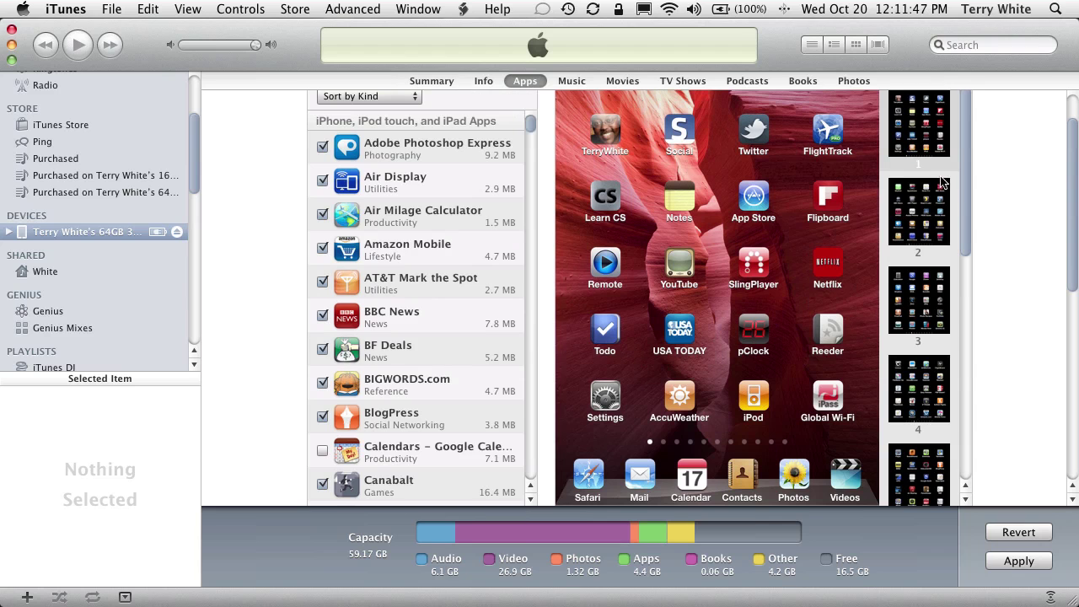
Step: In File Sharing, browse Adobe Preview's Add dialog to Odyssey_Issue, then cancel without adding
drag(1074, 183, 1074, 315)
scroll(420, 330, down, 2)
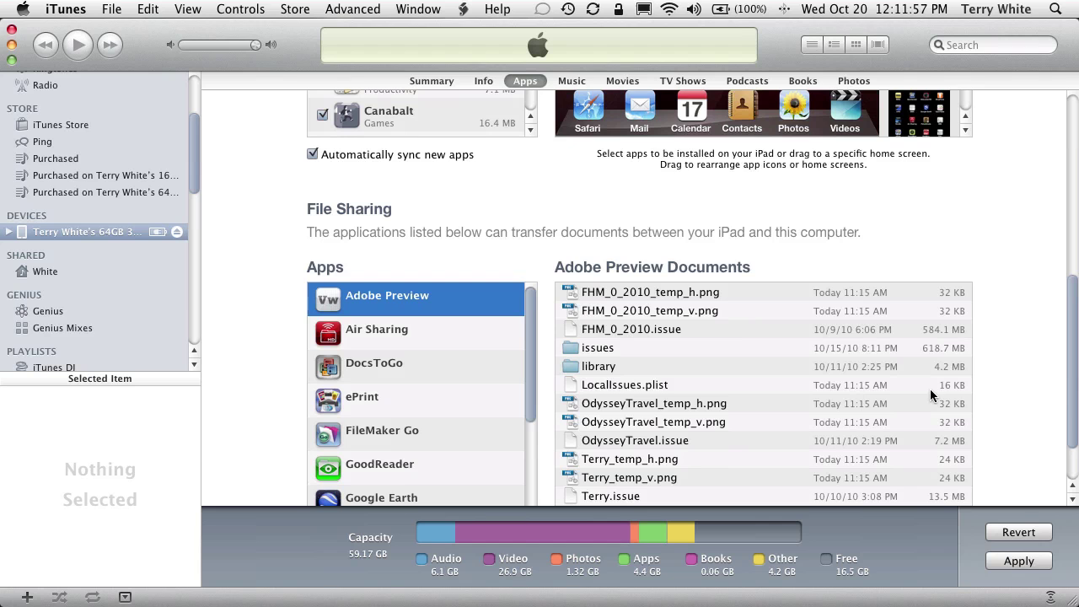
scroll(1067, 382, down, 3)
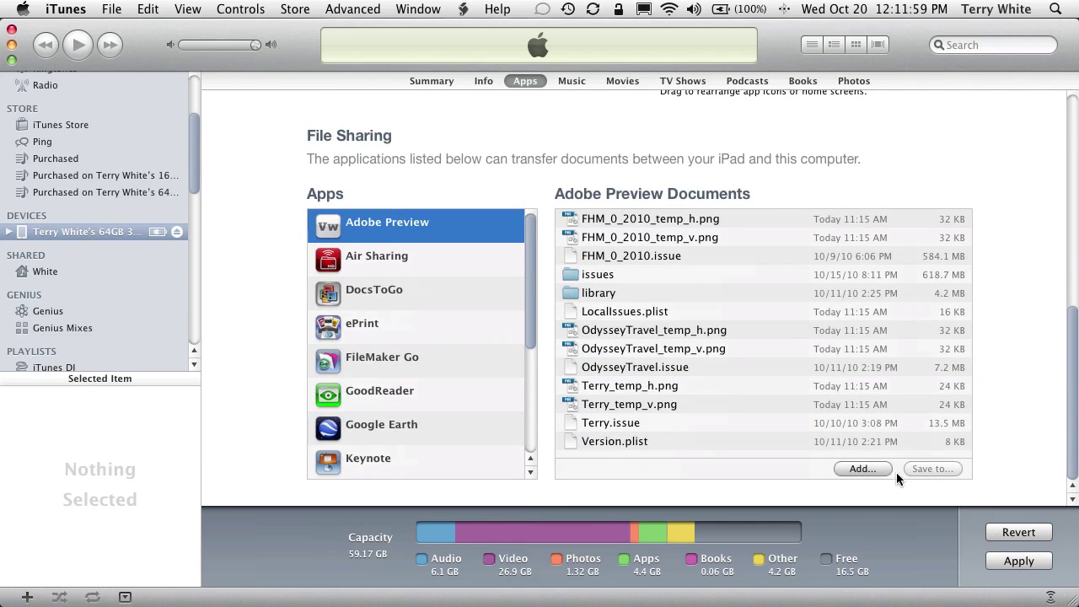
click(861, 469)
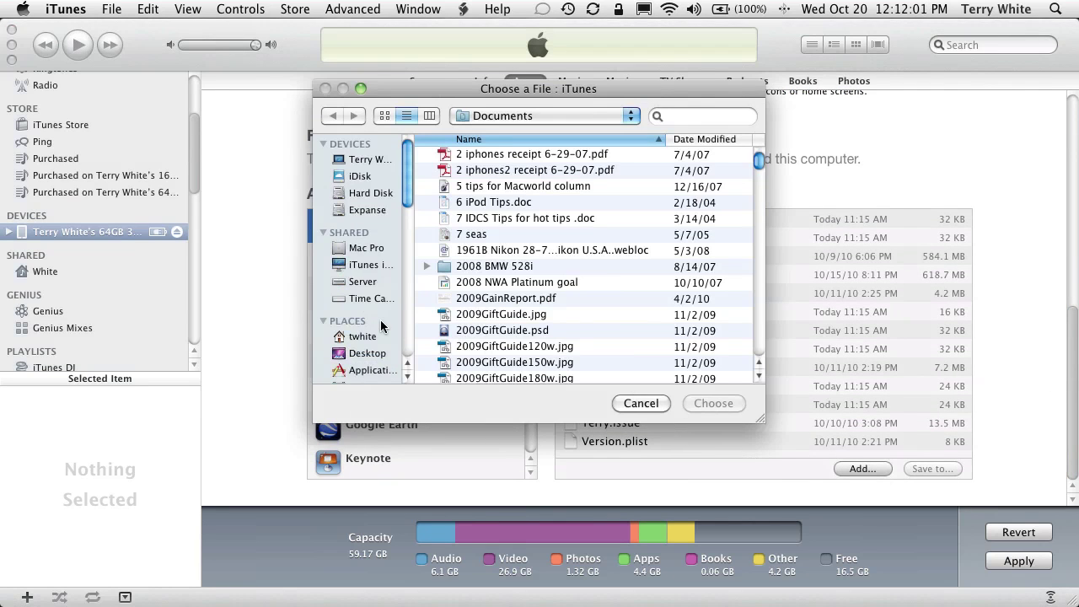
scroll(382, 326, down, 3)
click(381, 318)
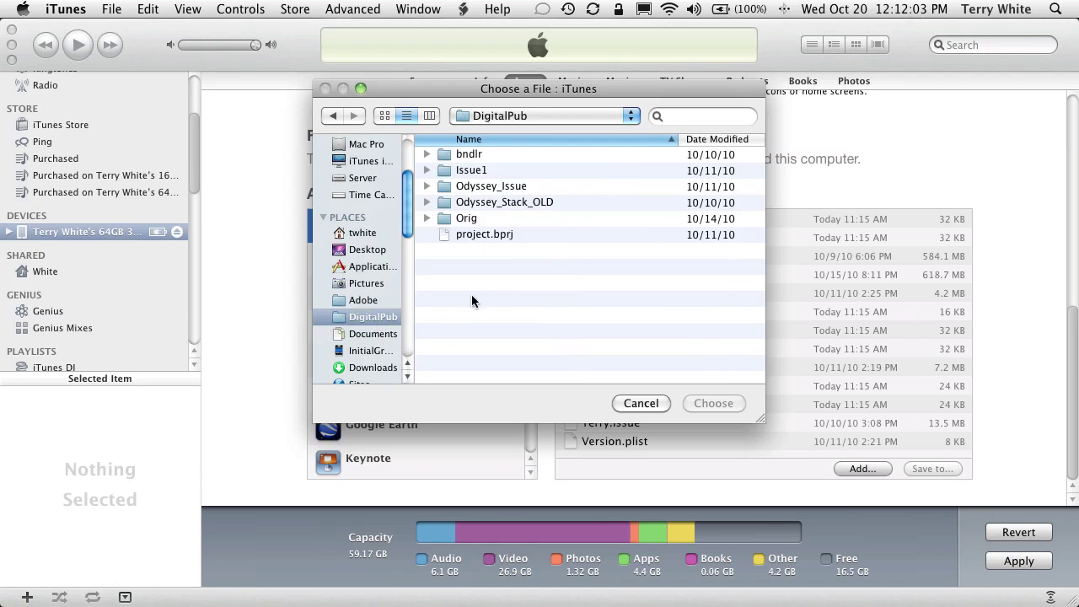
double_click(504, 187)
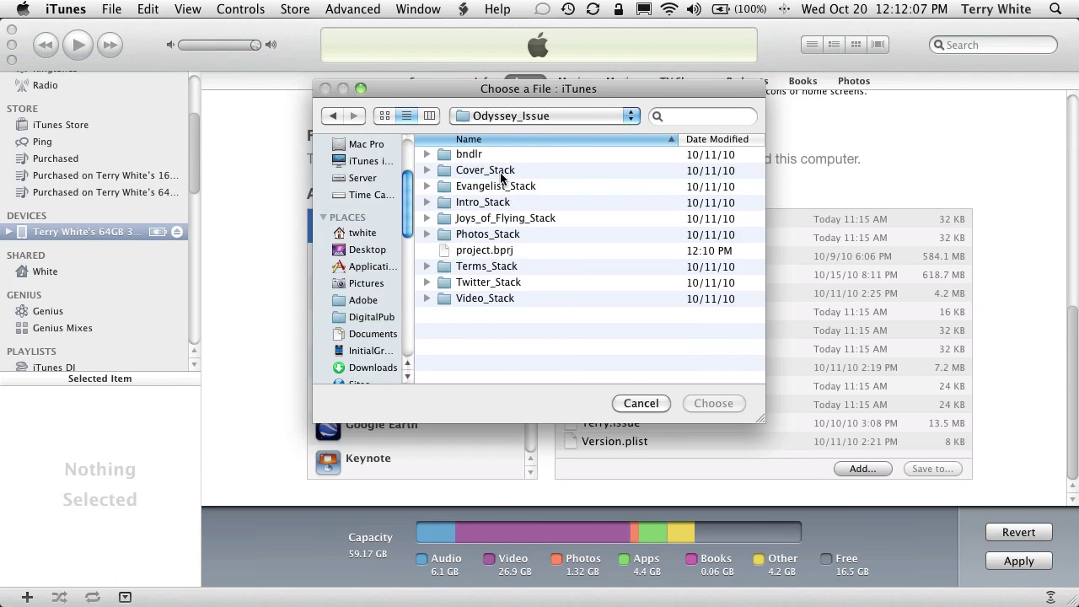
click(500, 118)
click(505, 133)
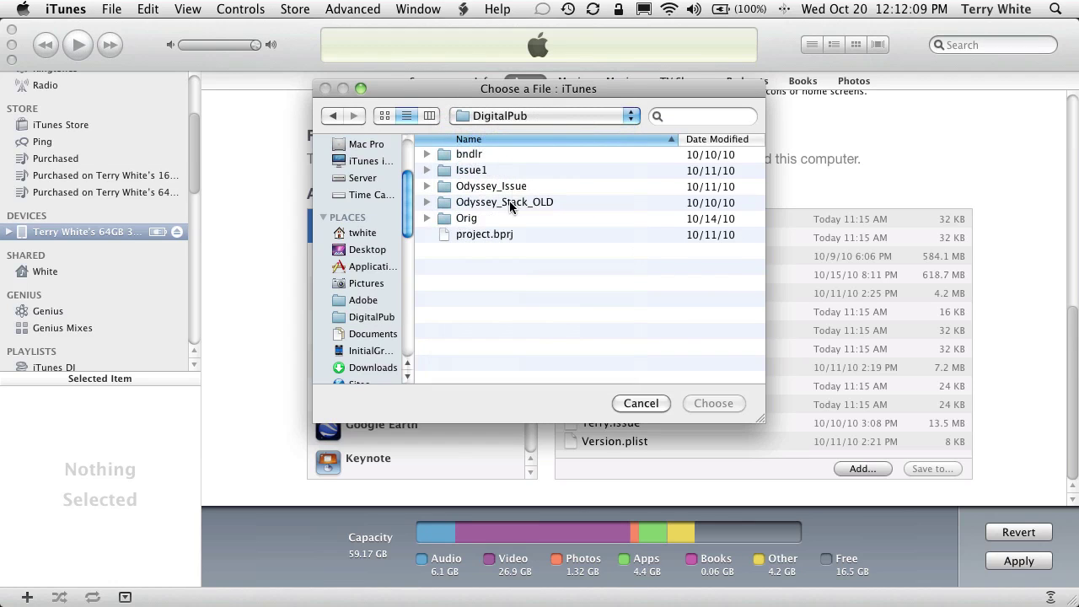
click(639, 404)
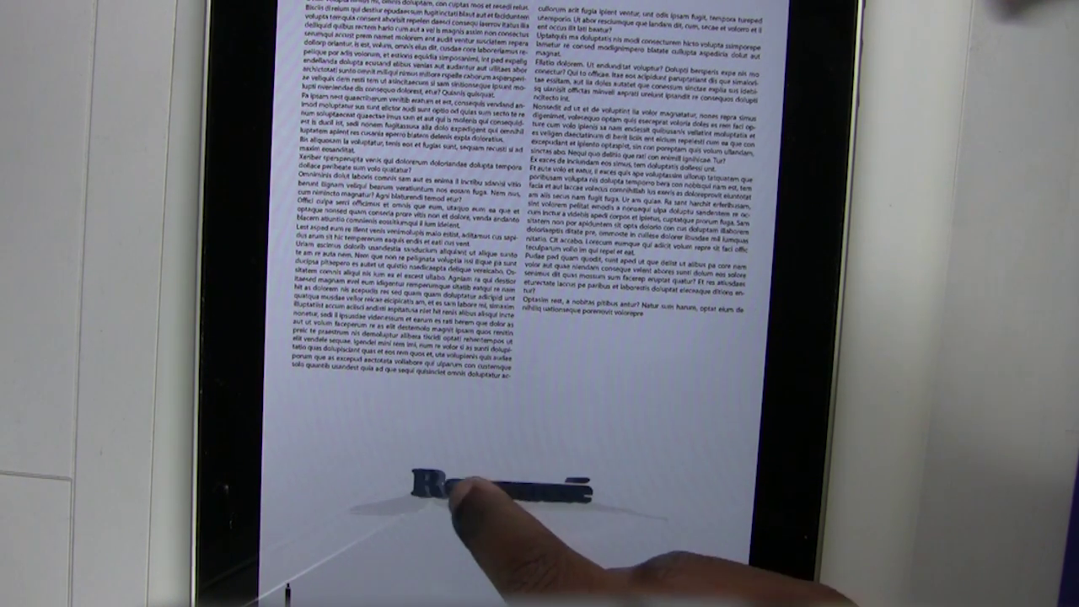
Step: Swipe across the 3-D Repoussé logo to rotate it to face forward
drag(350, 485, 506, 477)
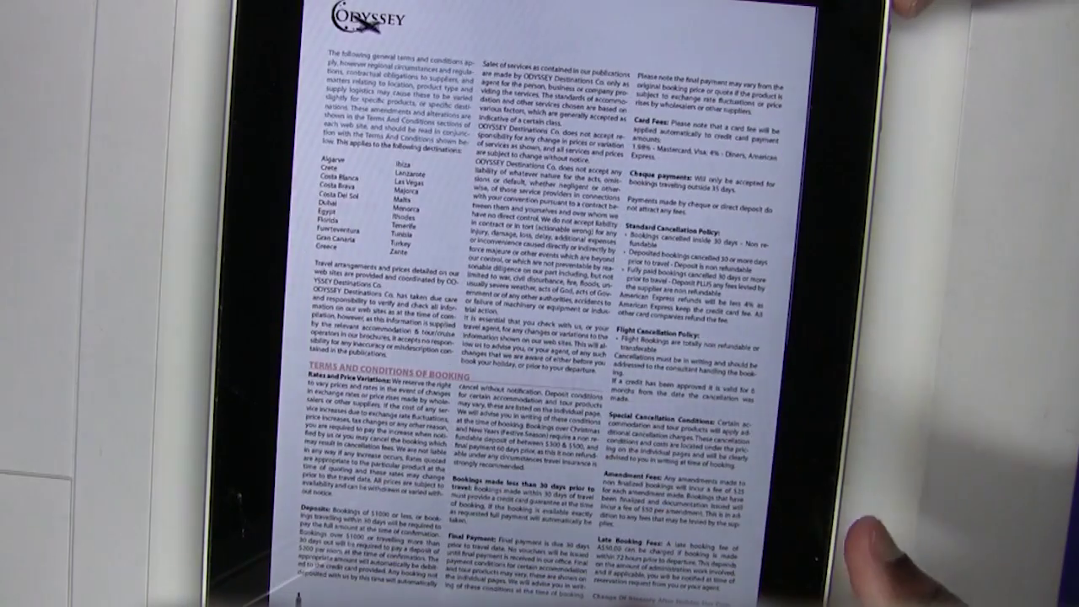
Step: Scroll through the Terms and Conditions and swipe to the video page
drag(831, 418, 843, 51)
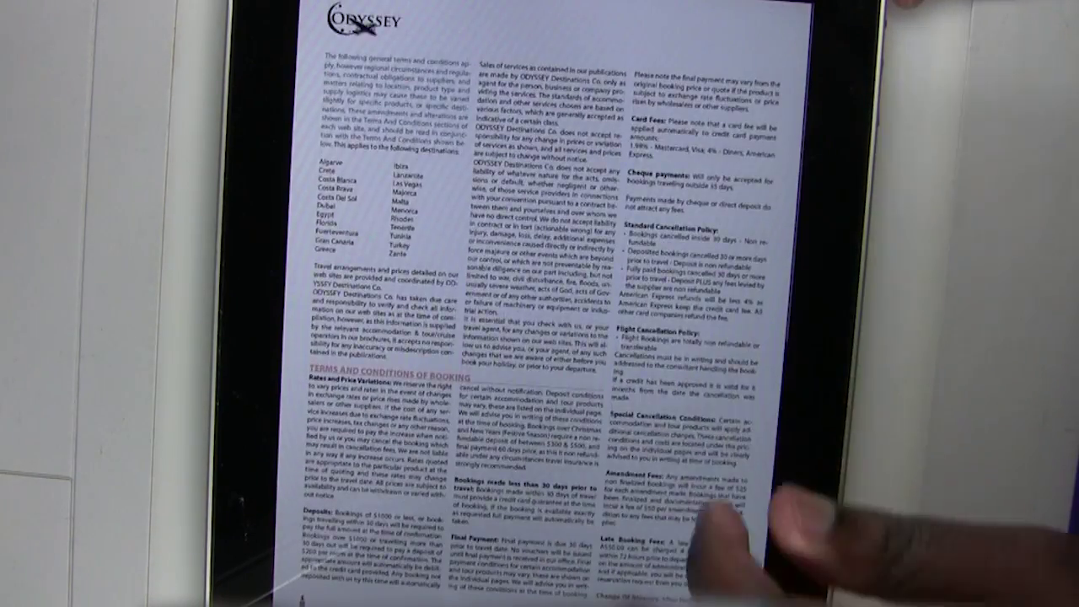
drag(734, 531, 616, 405)
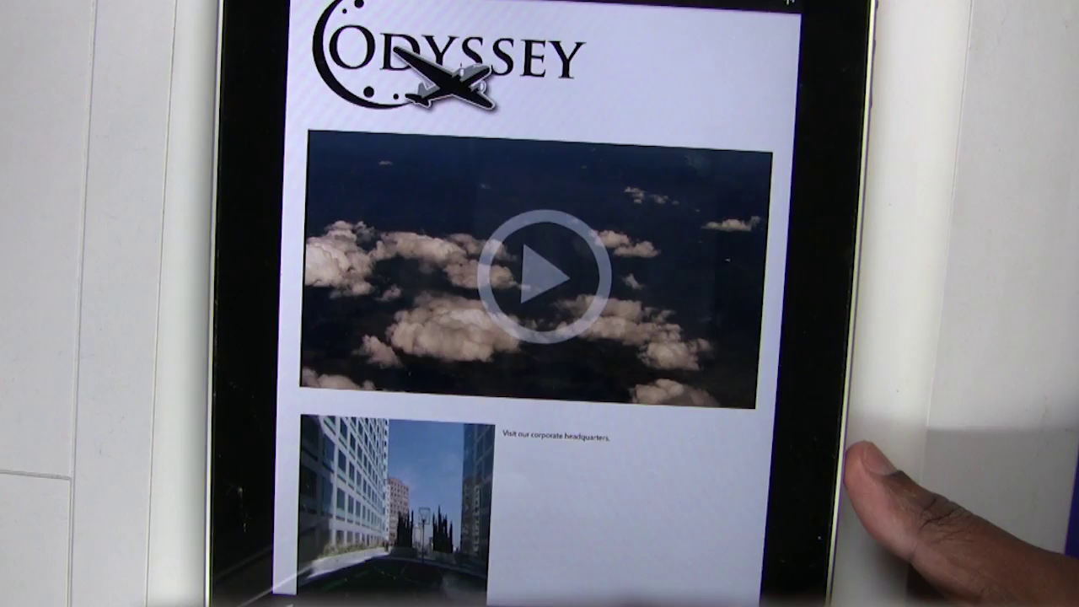
Step: Jump to the 'Follow us on Twitter' page from the table of contents
scroll(396, 194, down, 2)
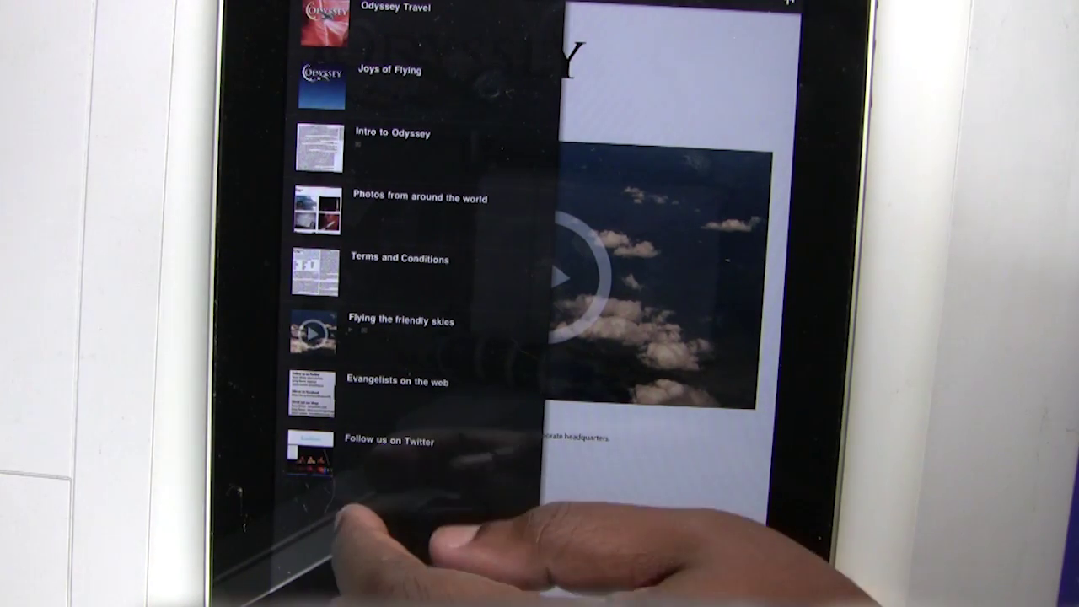
click(371, 440)
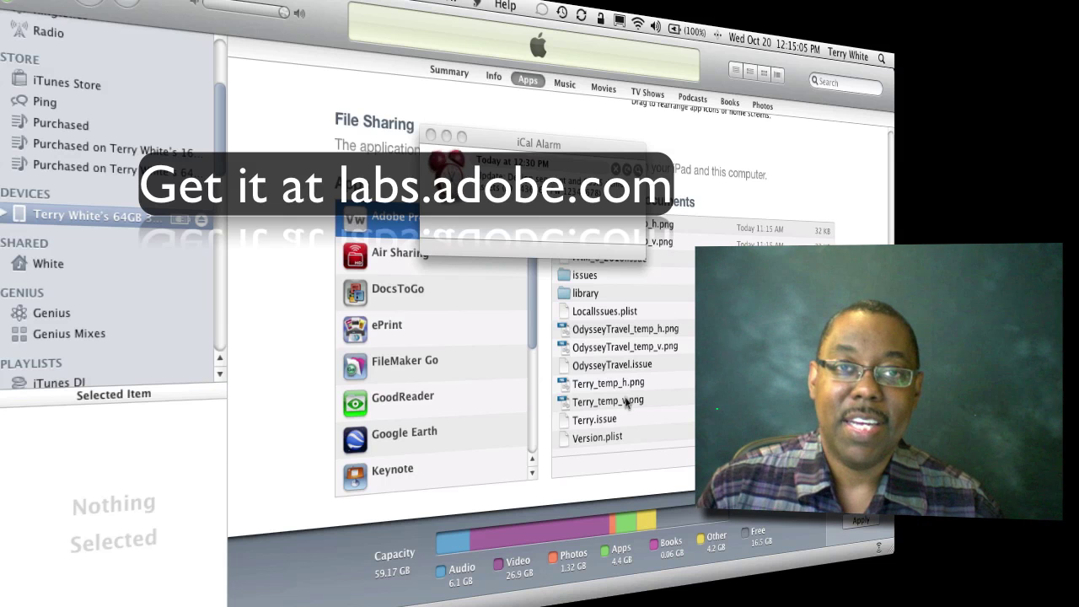
Step: Close the iCal alarm to uncover Terry.issue and Version.plist in Adobe Preview Documents
click(431, 136)
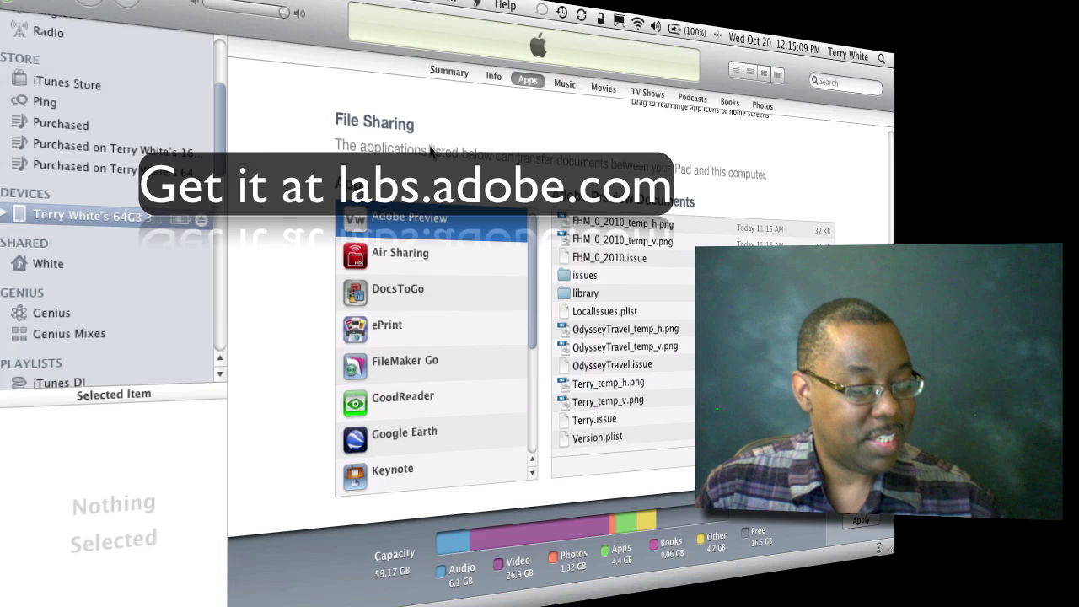